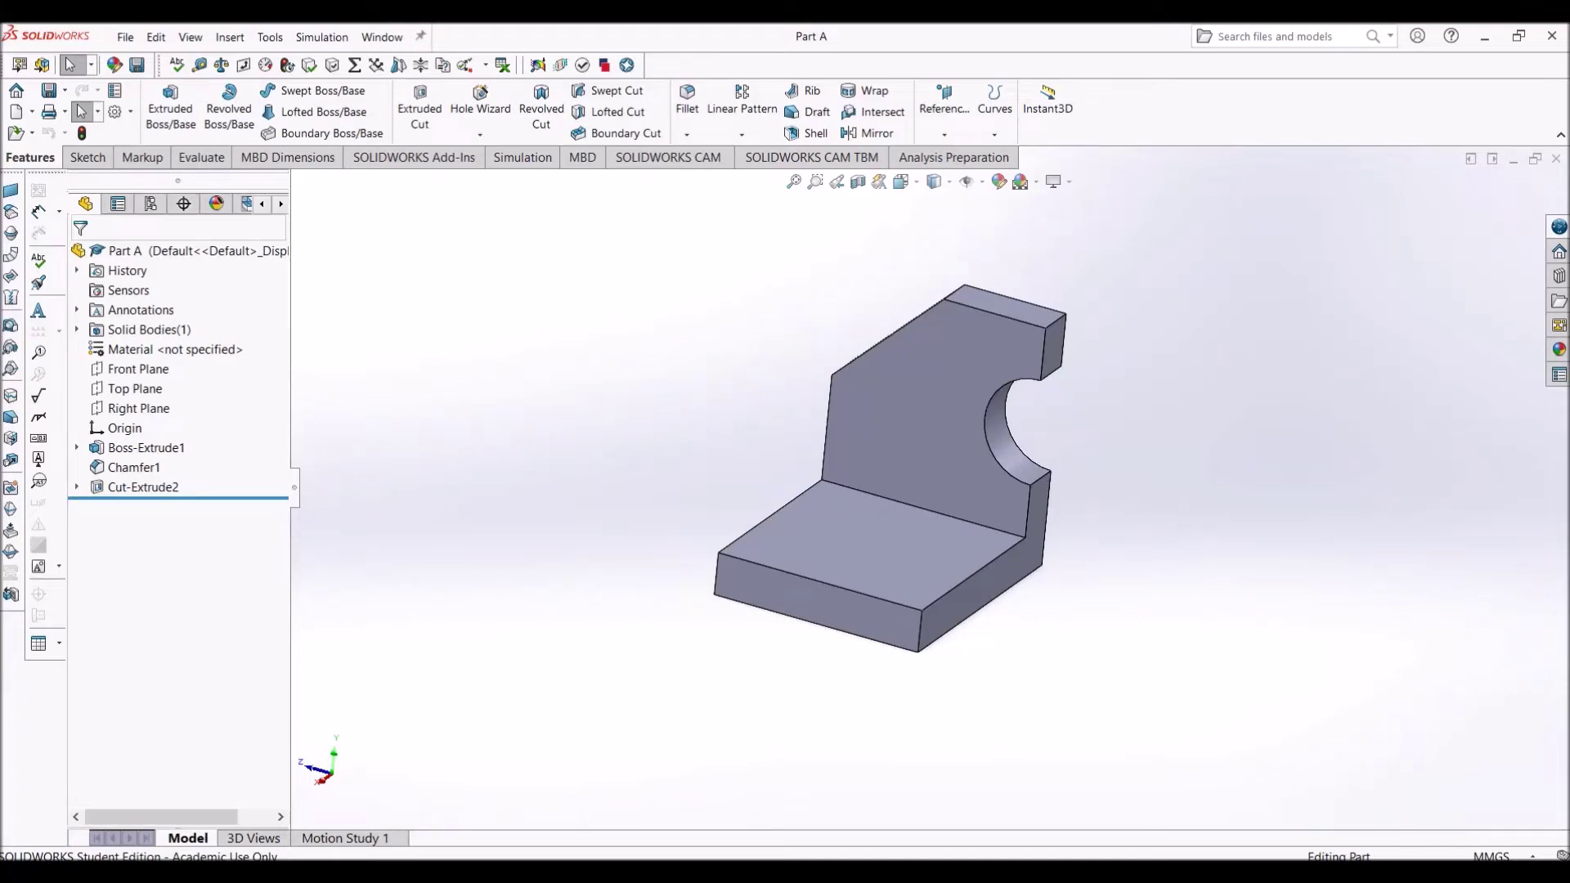
pyautogui.moveTo(891, 466)
pyautogui.mouseDown(button='middle')
pyautogui.moveTo(957, 457)
pyautogui.moveTo(903, 466)
pyautogui.mouseUp(button='middle')
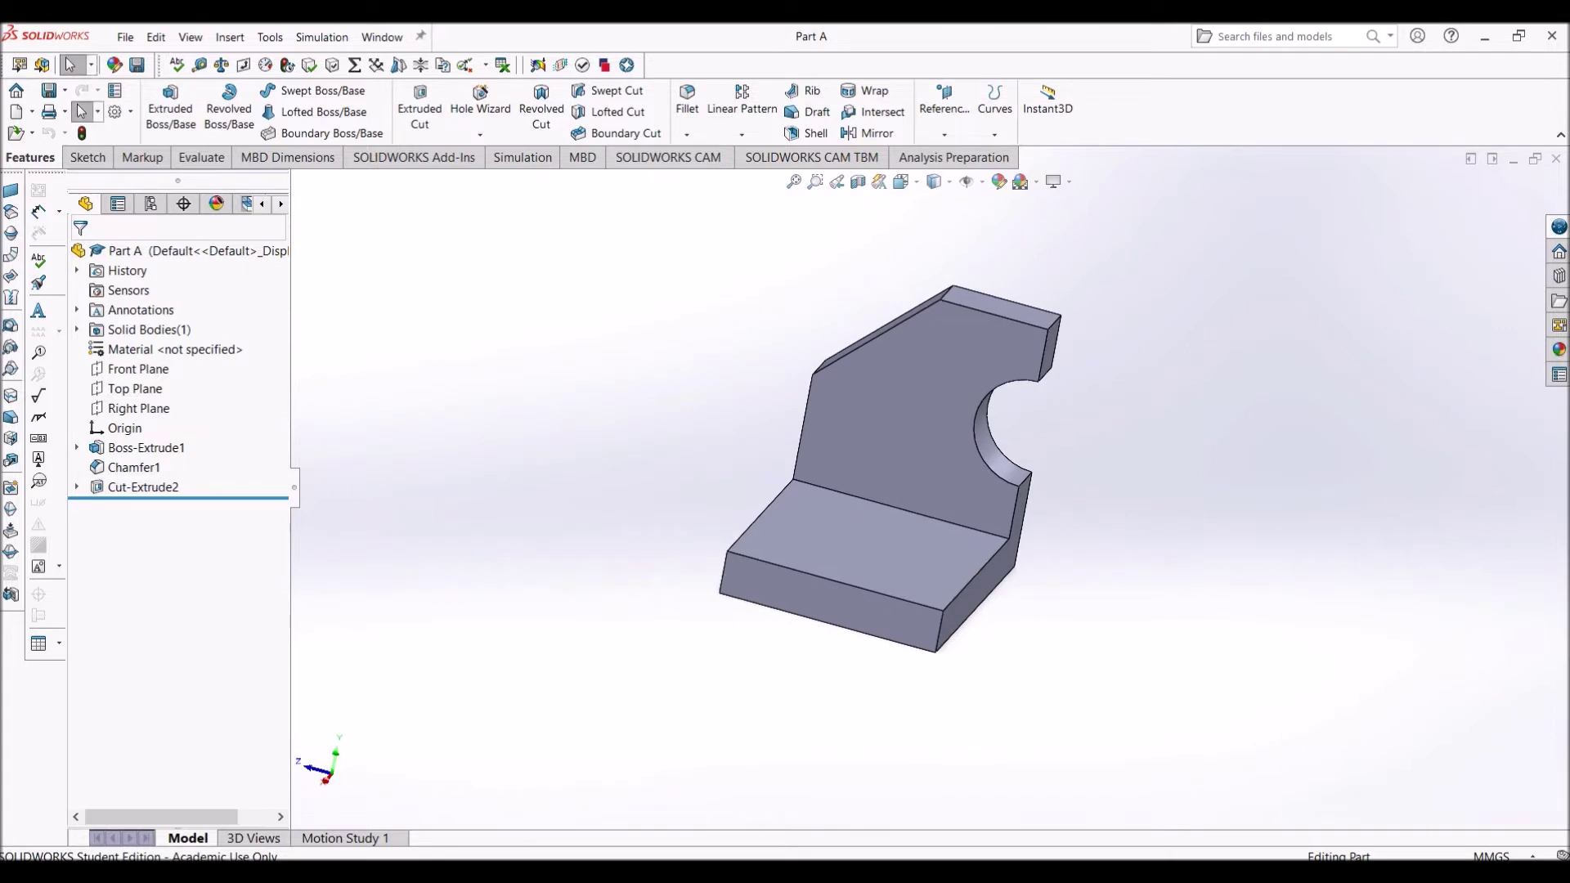
pyautogui.moveTo(891, 466)
pyautogui.mouseDown(button='middle')
pyautogui.moveTo(941, 441)
pyautogui.moveTo(891, 466)
pyautogui.mouseUp(button='middle')
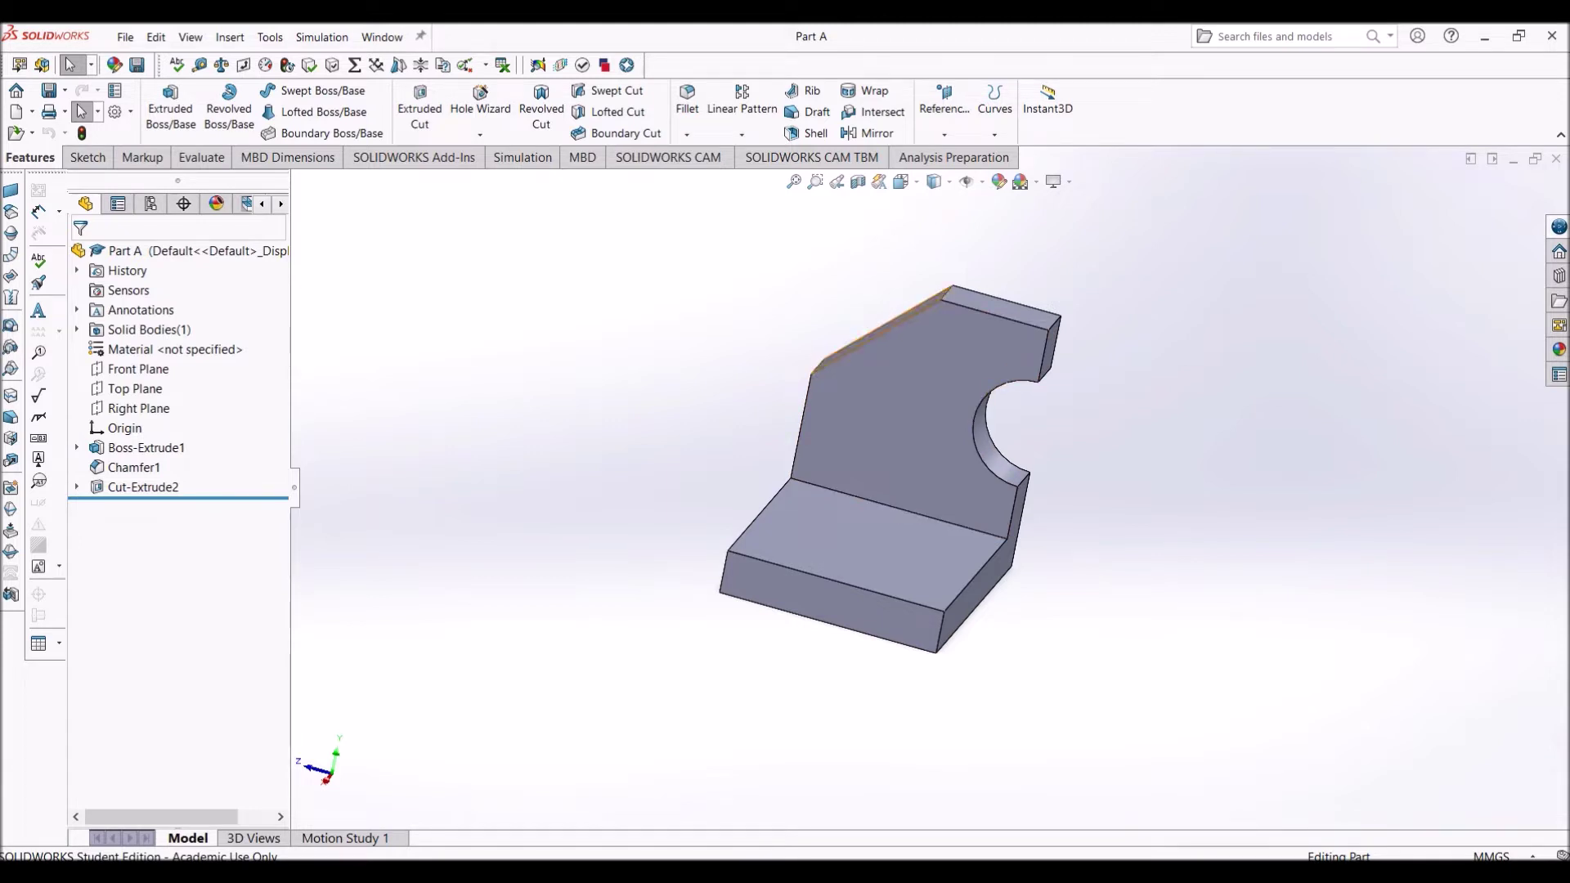
pyautogui.moveTo(879, 352); pyautogui.dragTo(928, 319, button='middle')
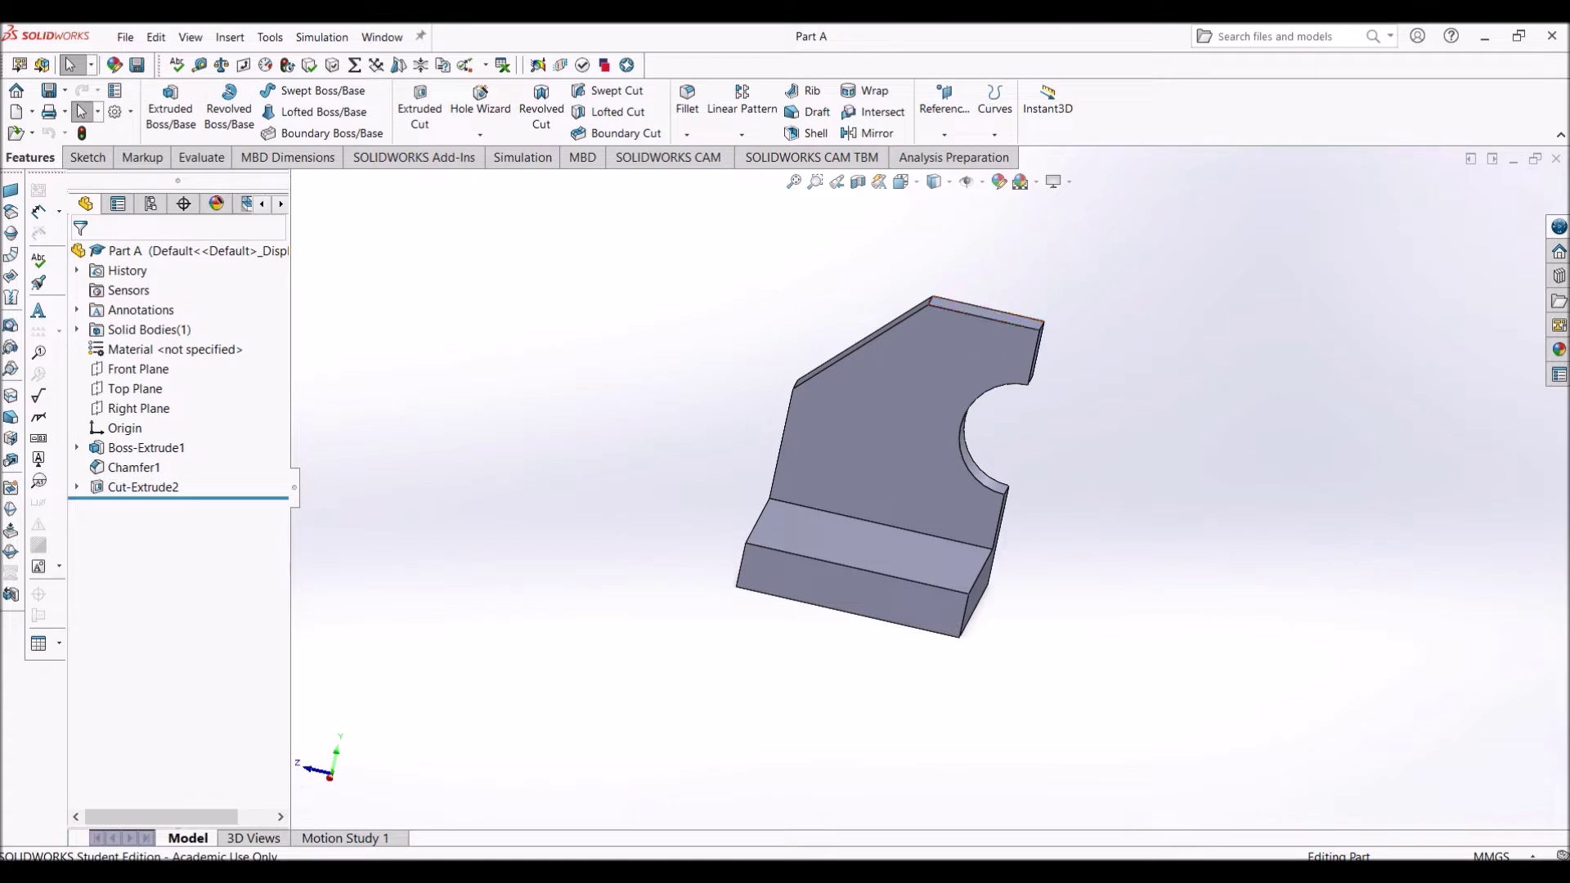
pyautogui.moveTo(889, 466); pyautogui.dragTo(849, 461, button='middle')
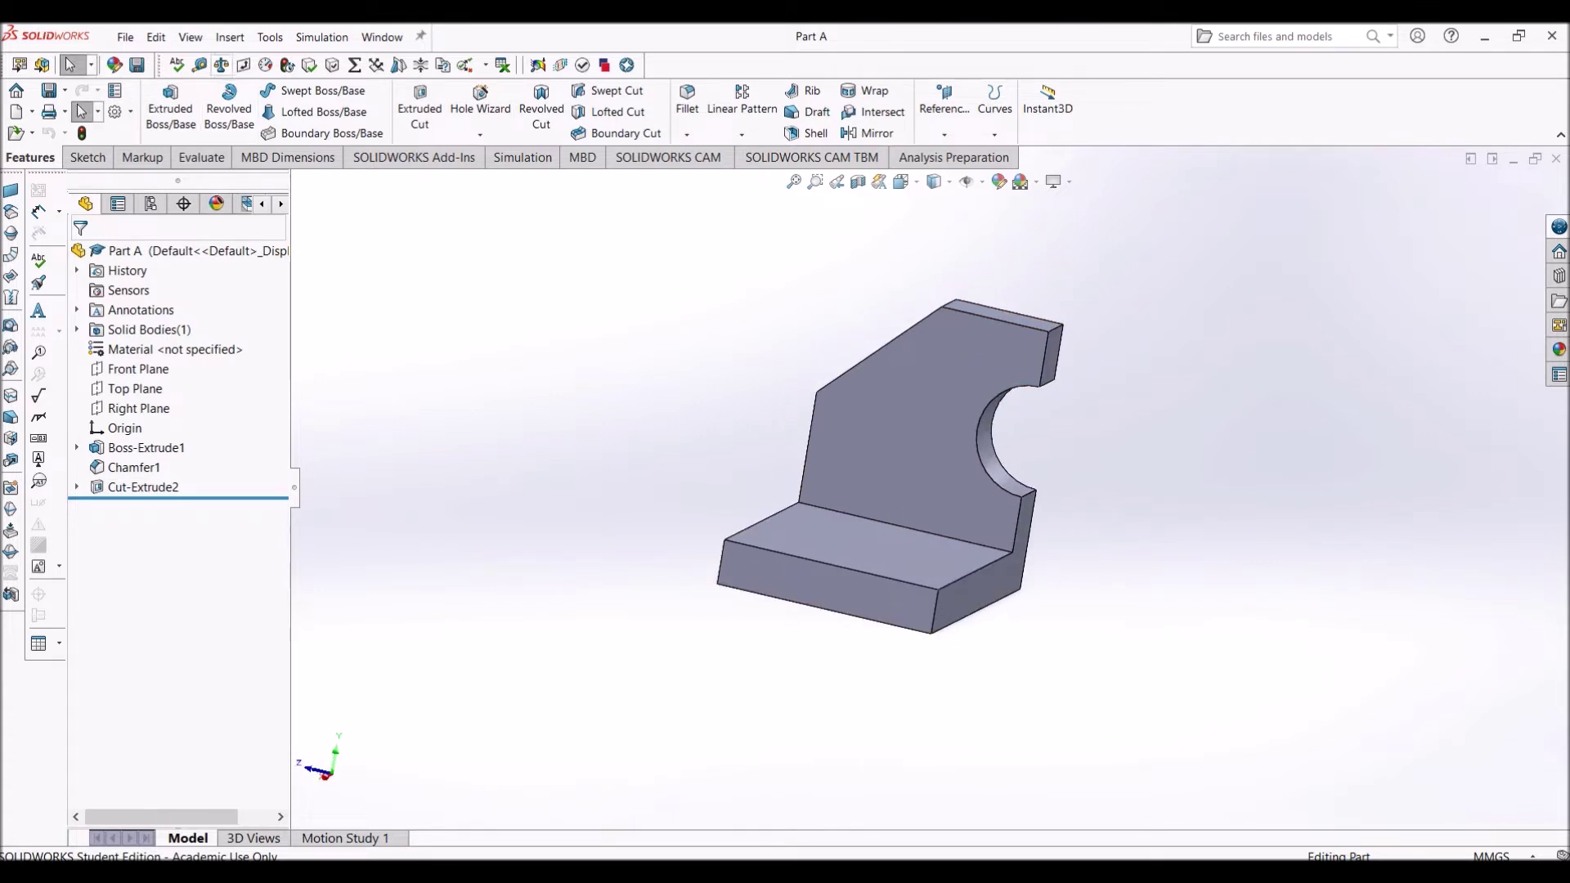
pyautogui.click(230, 37)
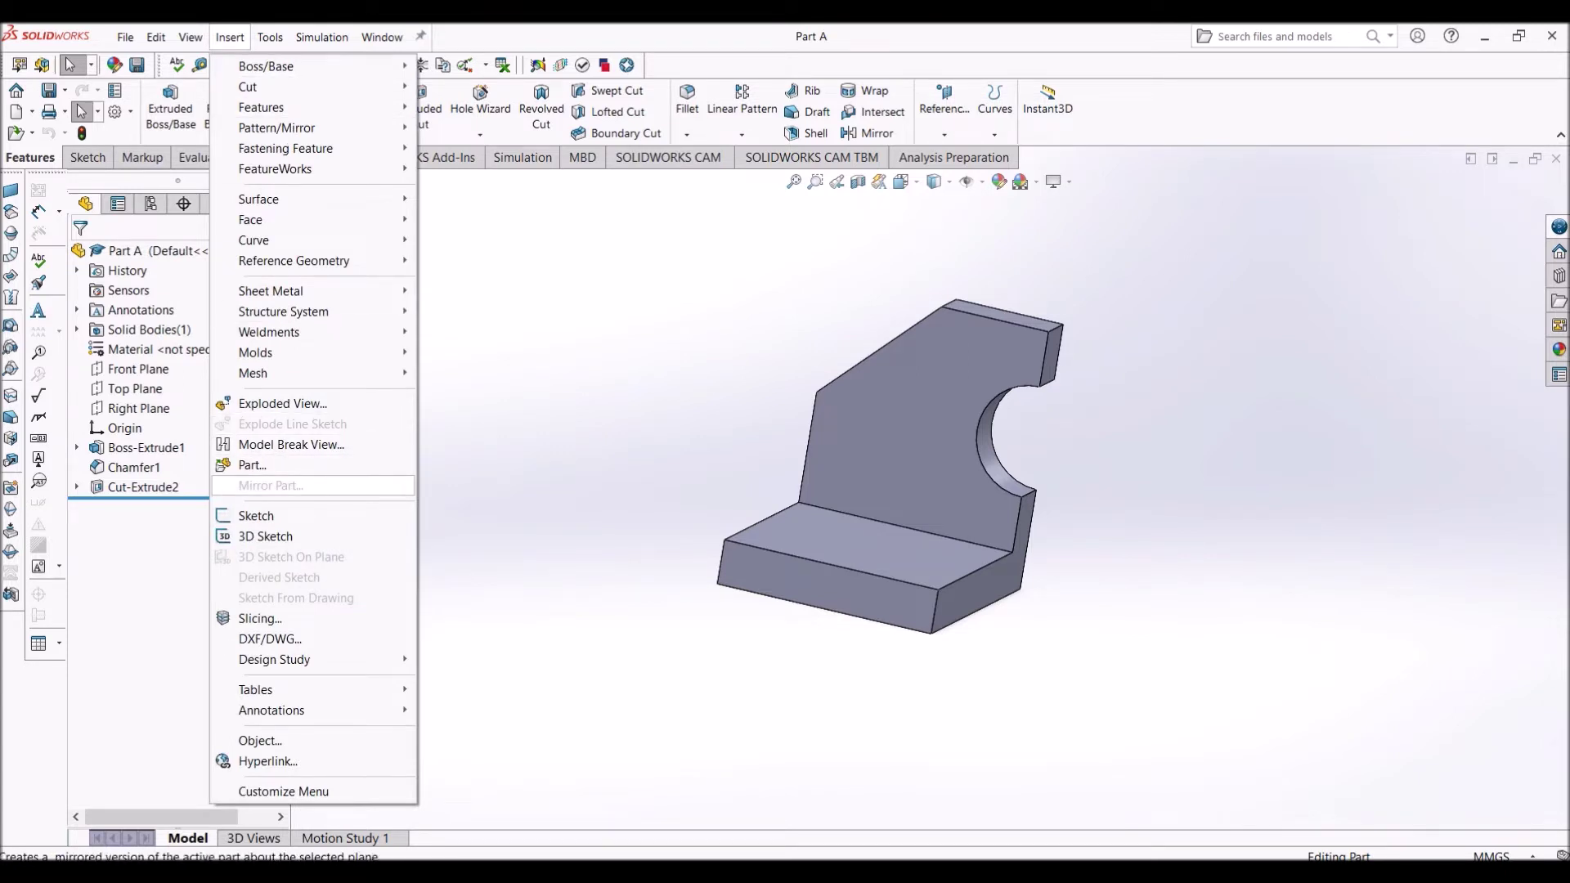
pyautogui.press('Escape')
# - Create a mirrored part of Part A about the front end face of its base, transferring solid bodies, body material and part material
pyautogui.moveTo(900, 541); pyautogui.dragTo(857, 519, button='middle')
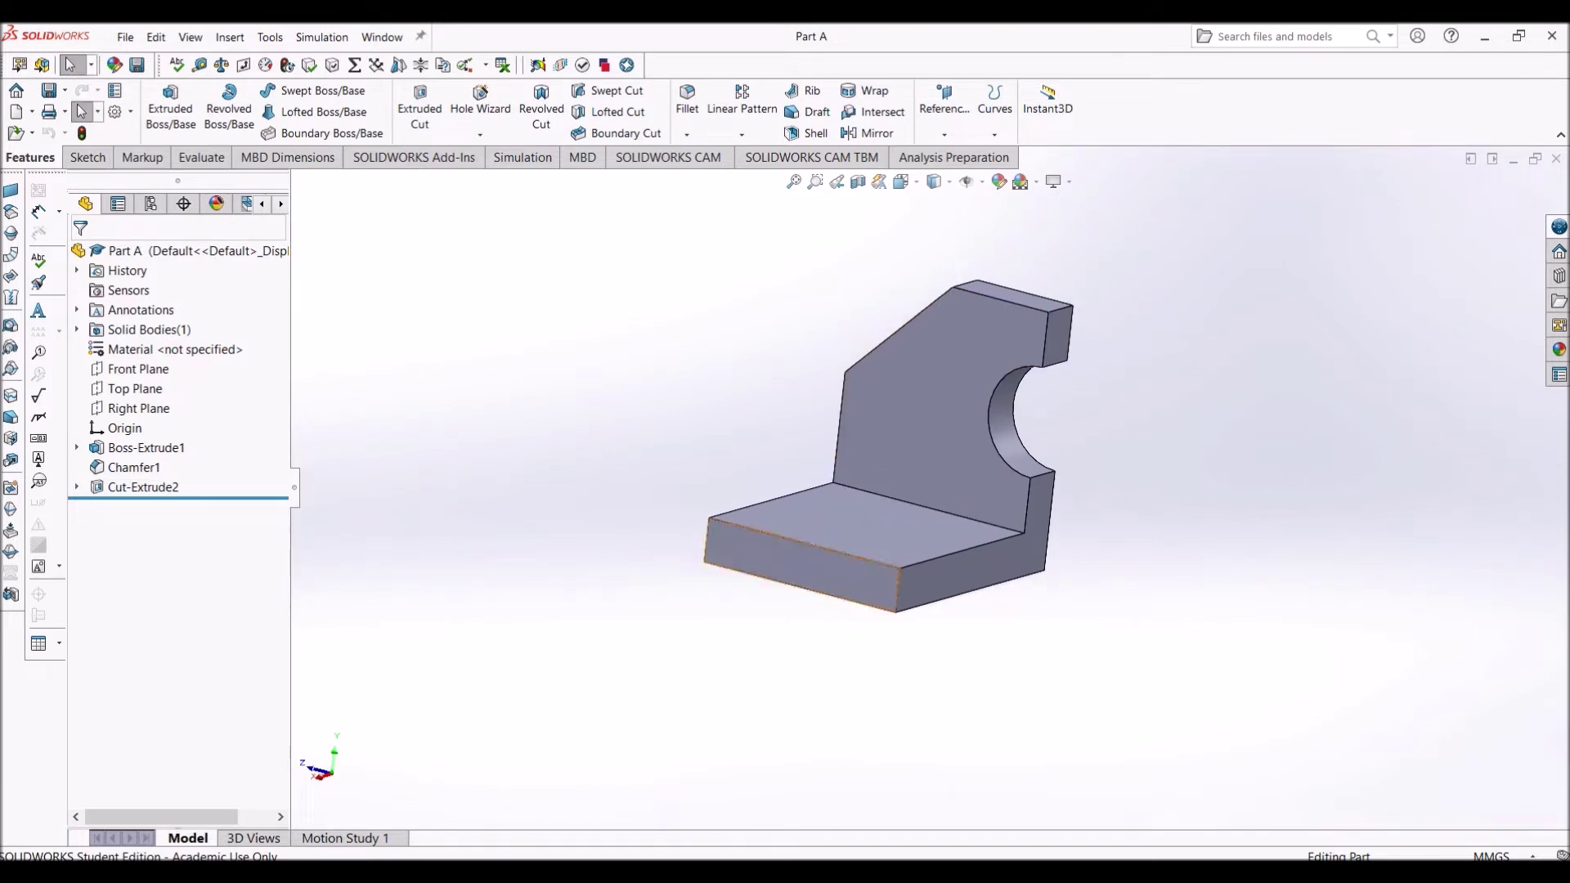
pyautogui.click(801, 572)
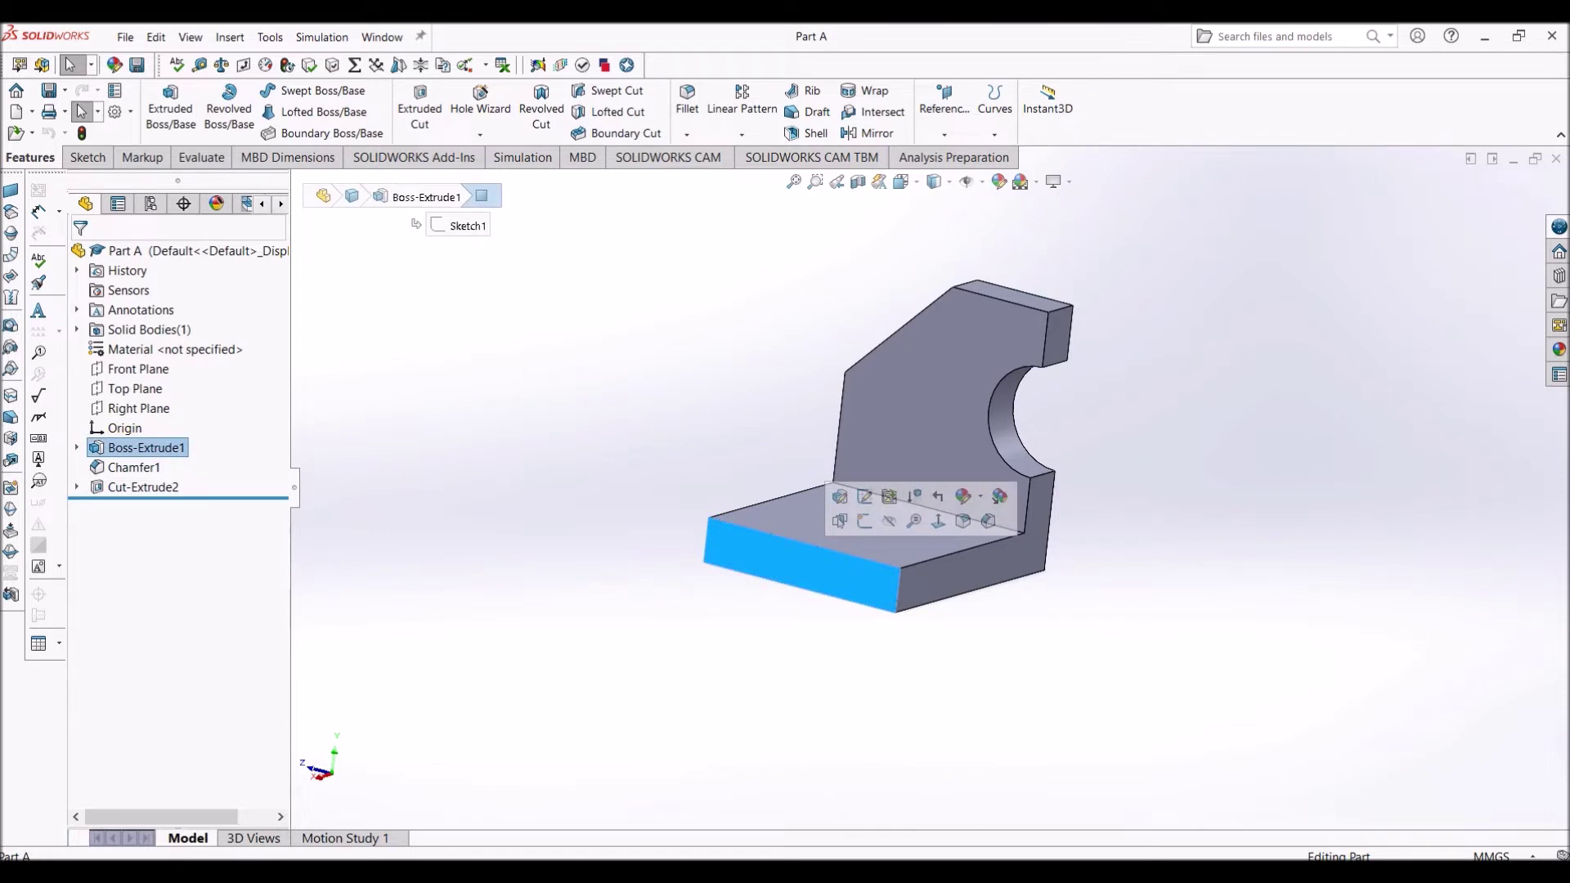
pyautogui.click(229, 37)
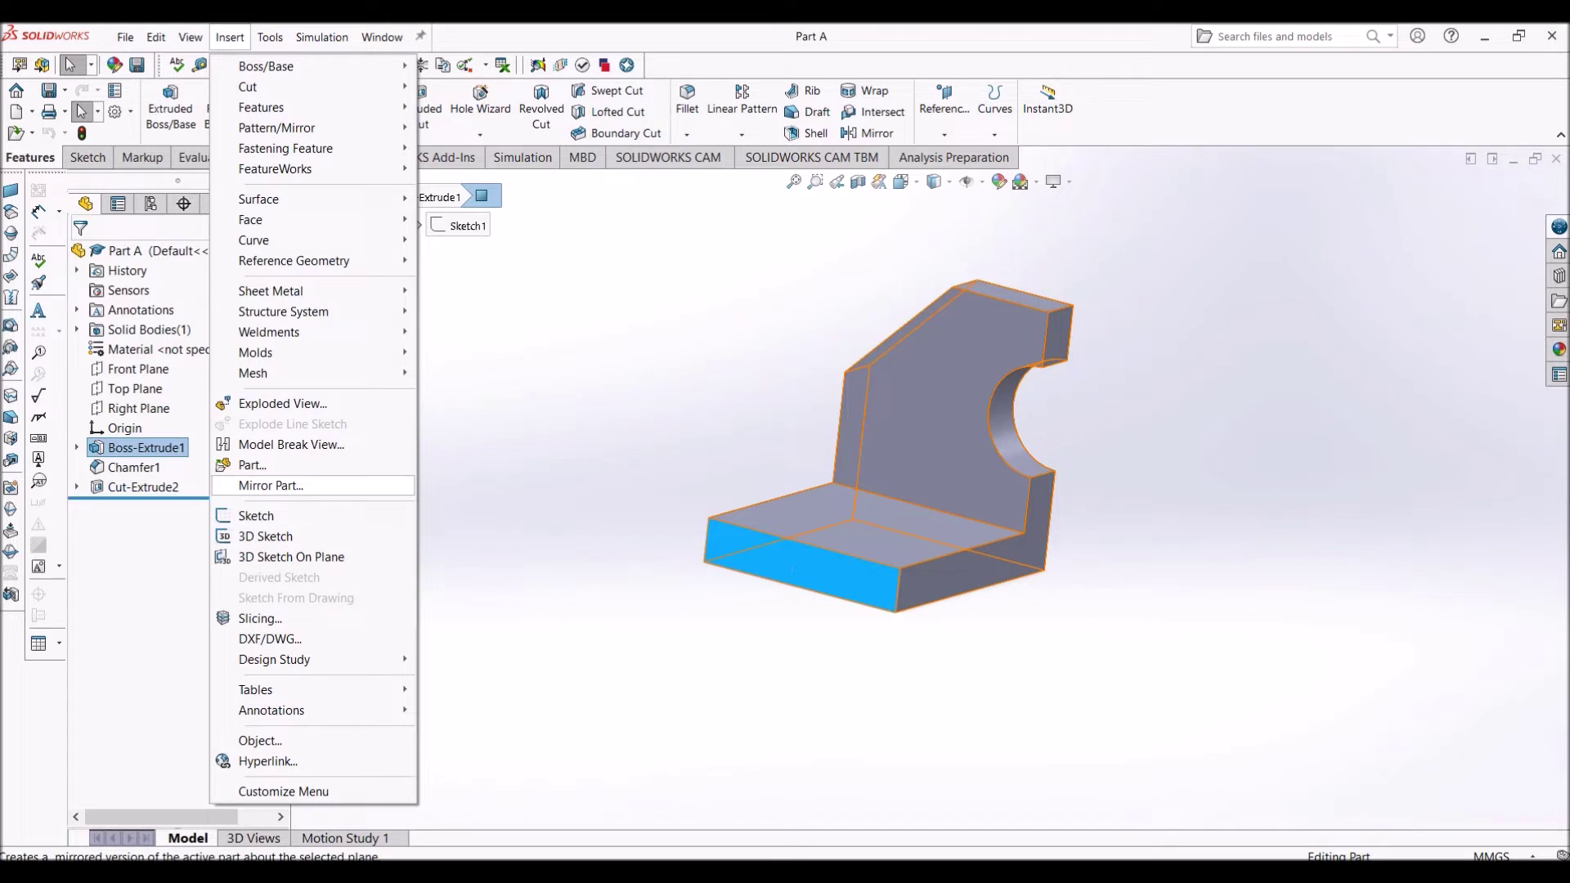
pyautogui.click(270, 485)
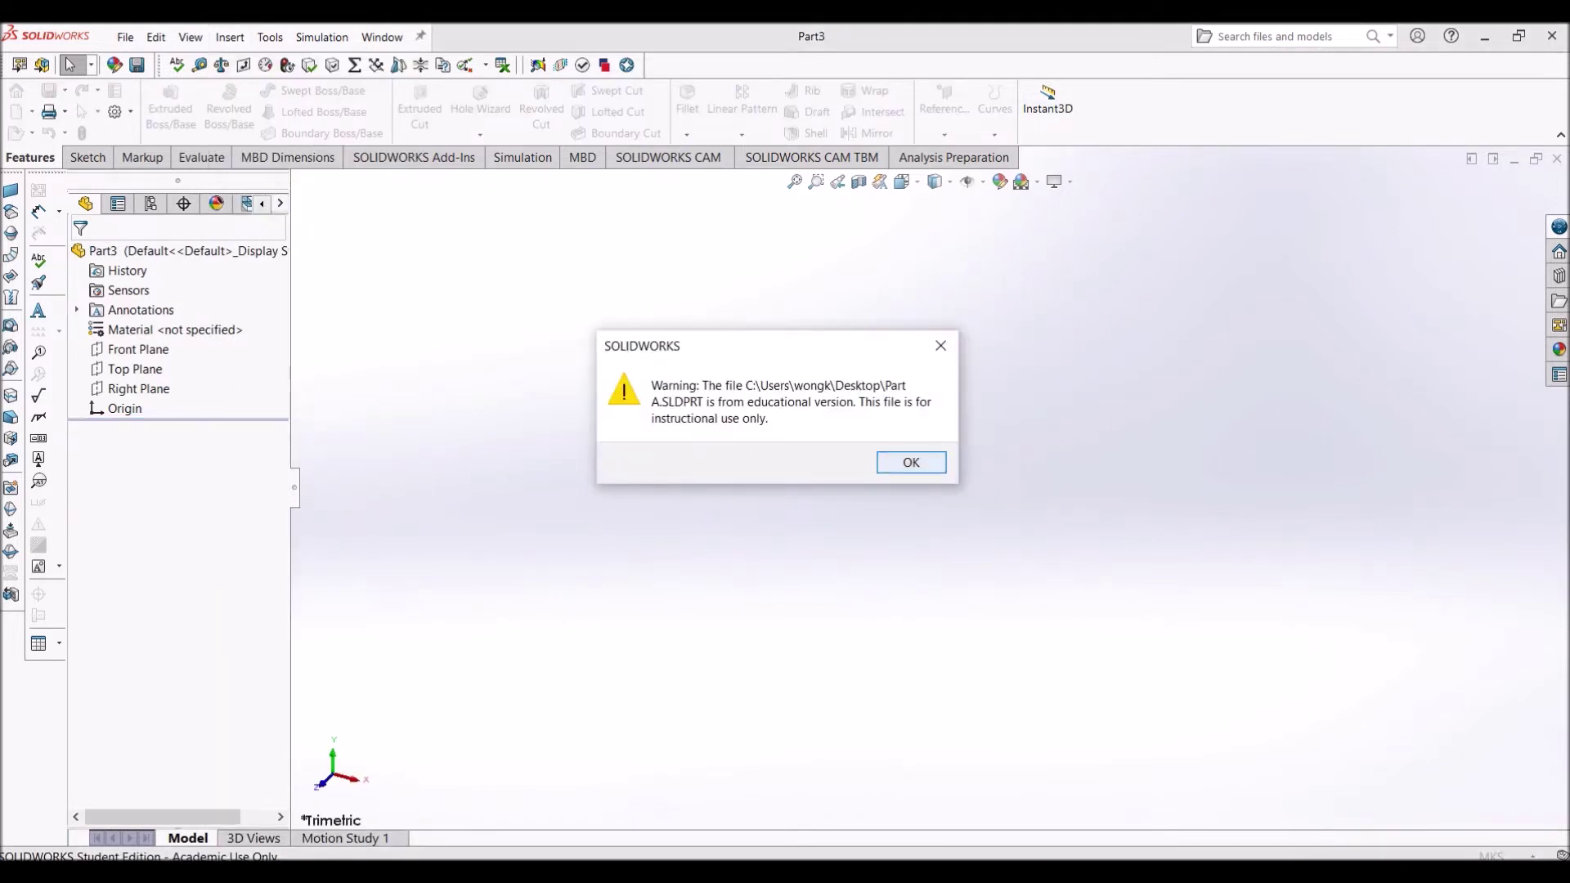
pyautogui.press('Return')
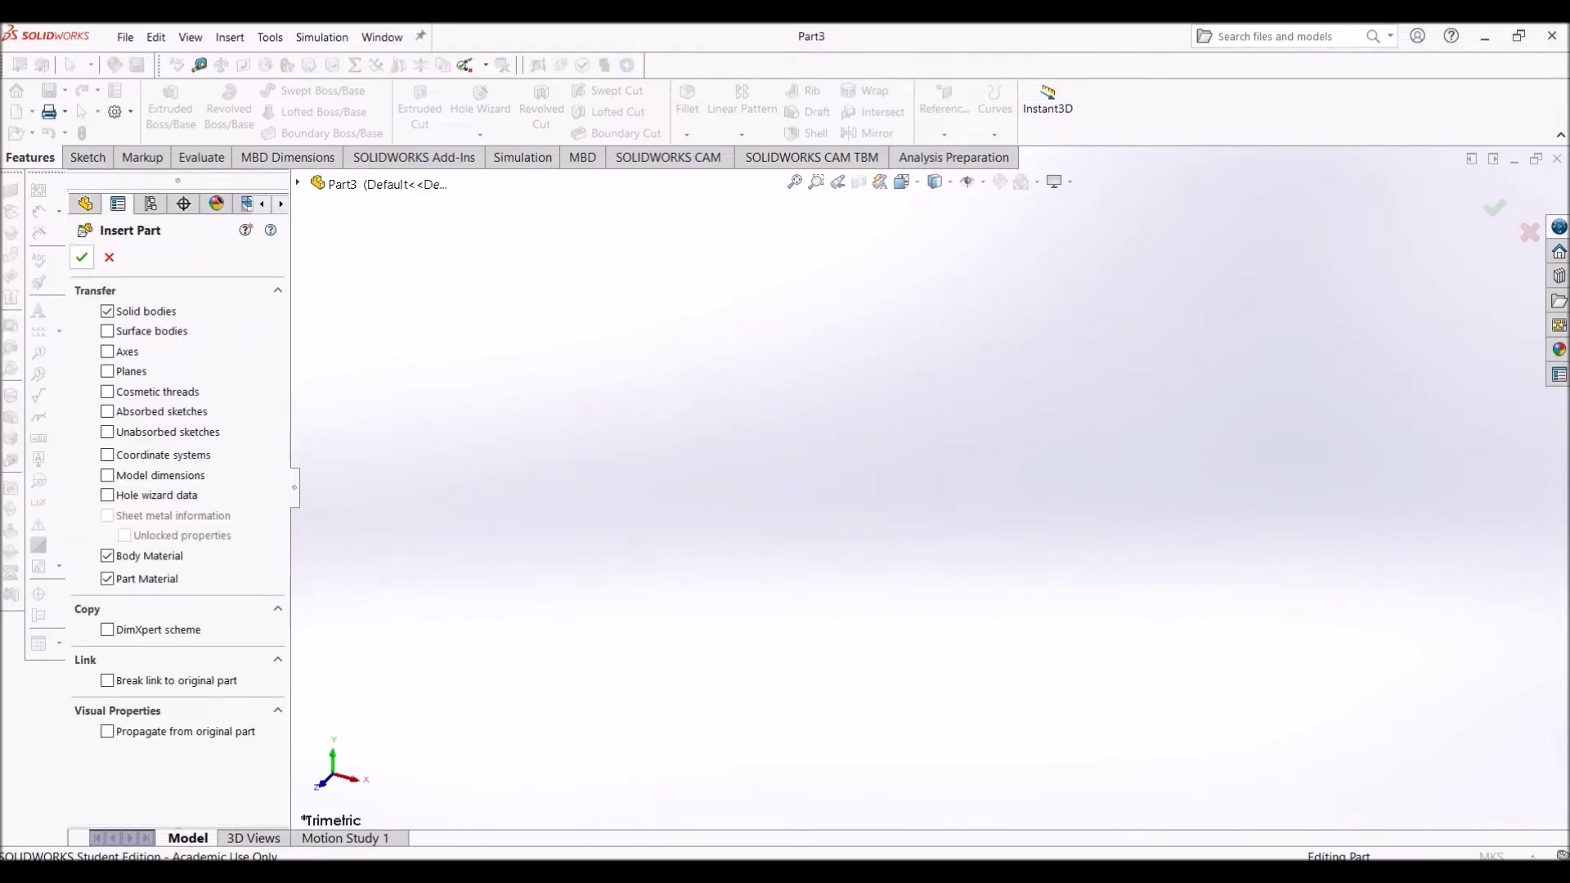
pyautogui.click(81, 257)
pyautogui.press('Return')
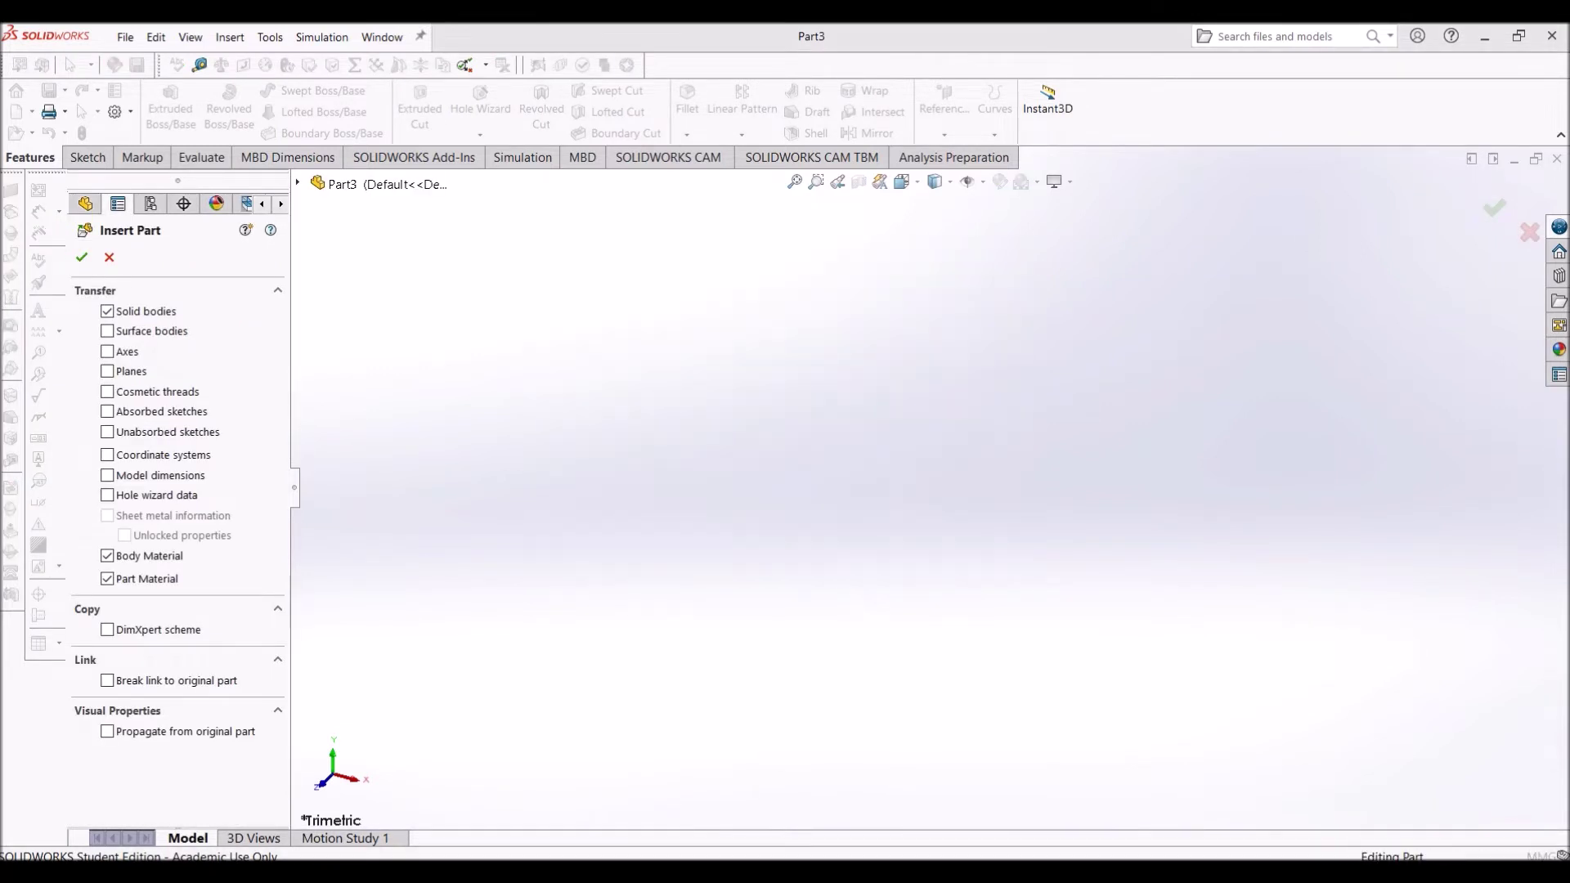
pyautogui.moveTo(818, 491); pyautogui.dragTo(1026, 491, button='middle')
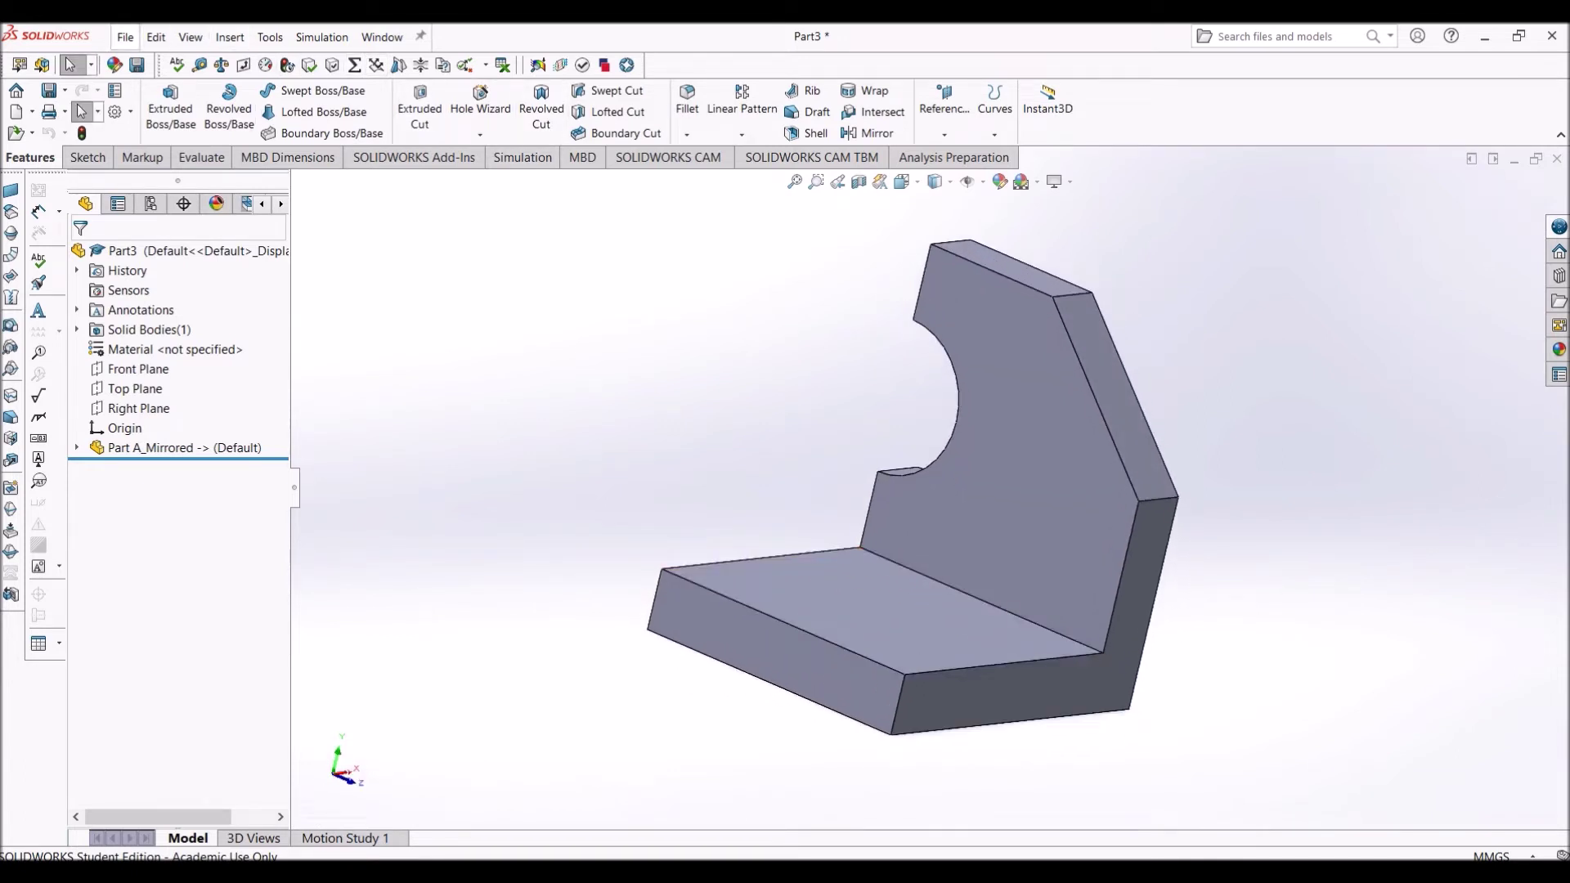
# - Save the mirrored part to the Desktop as Part B in SOLIDWORKS Part format
pyautogui.click(125, 37)
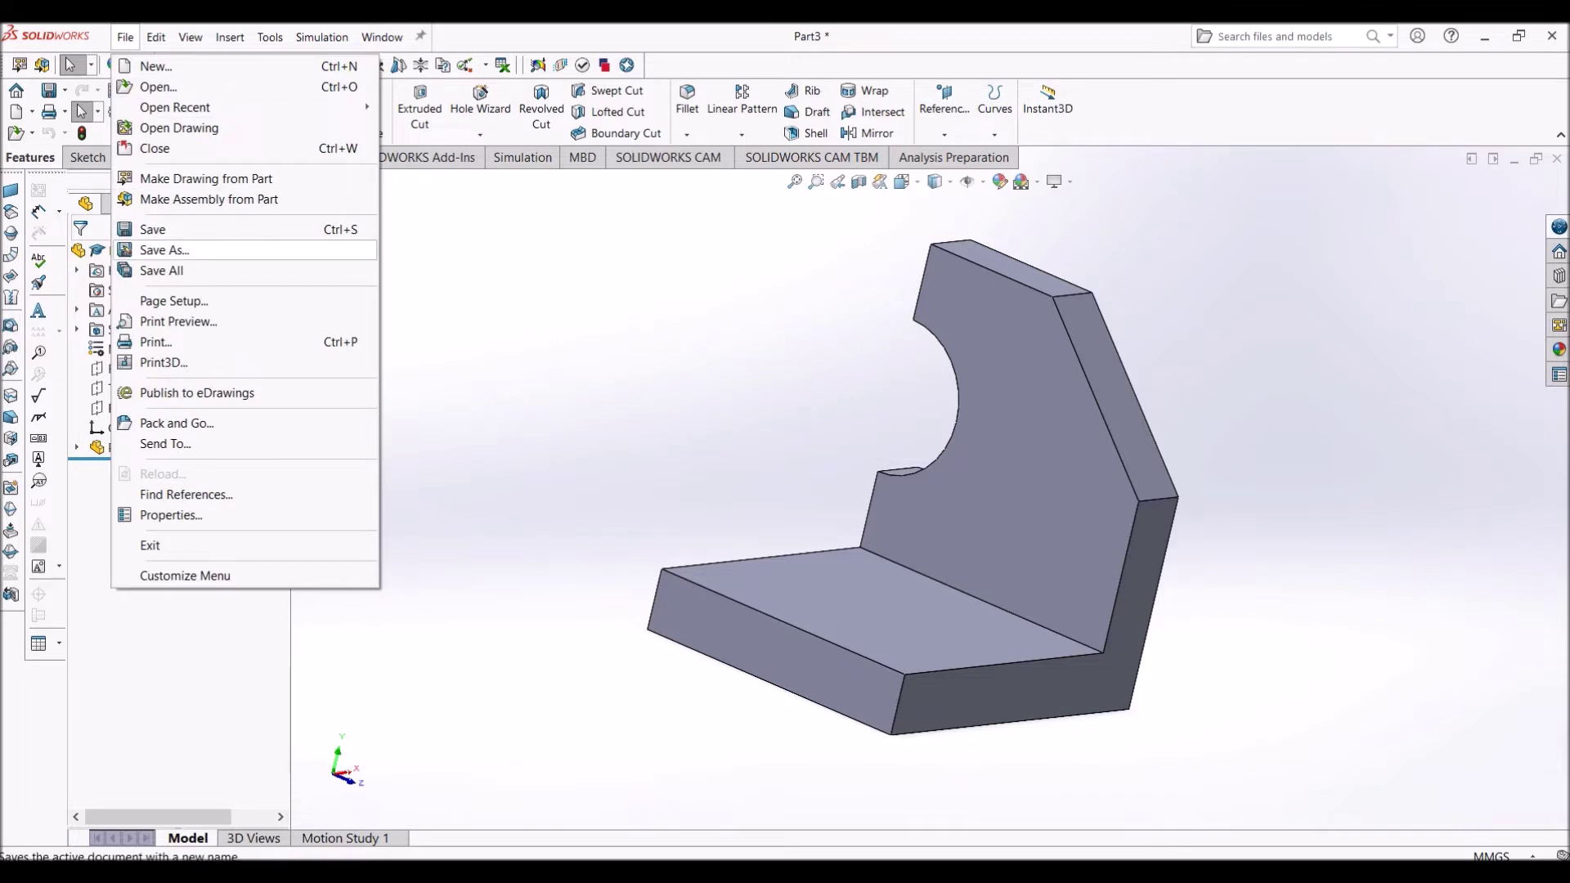
pyautogui.click(152, 251)
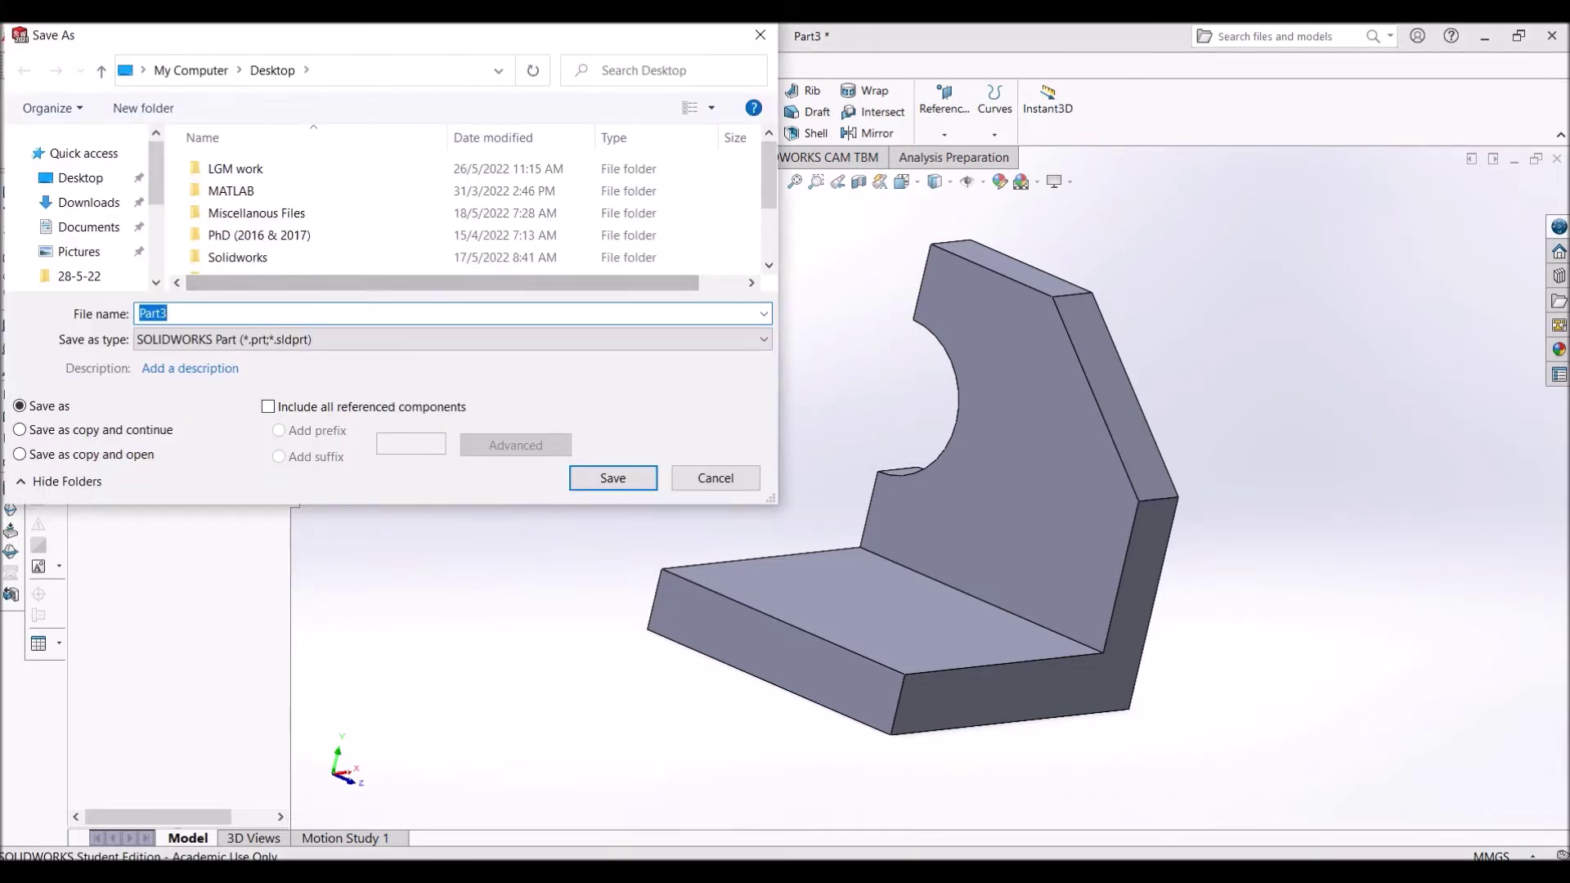
pyautogui.press('BackSpace')
pyautogui.write('B')
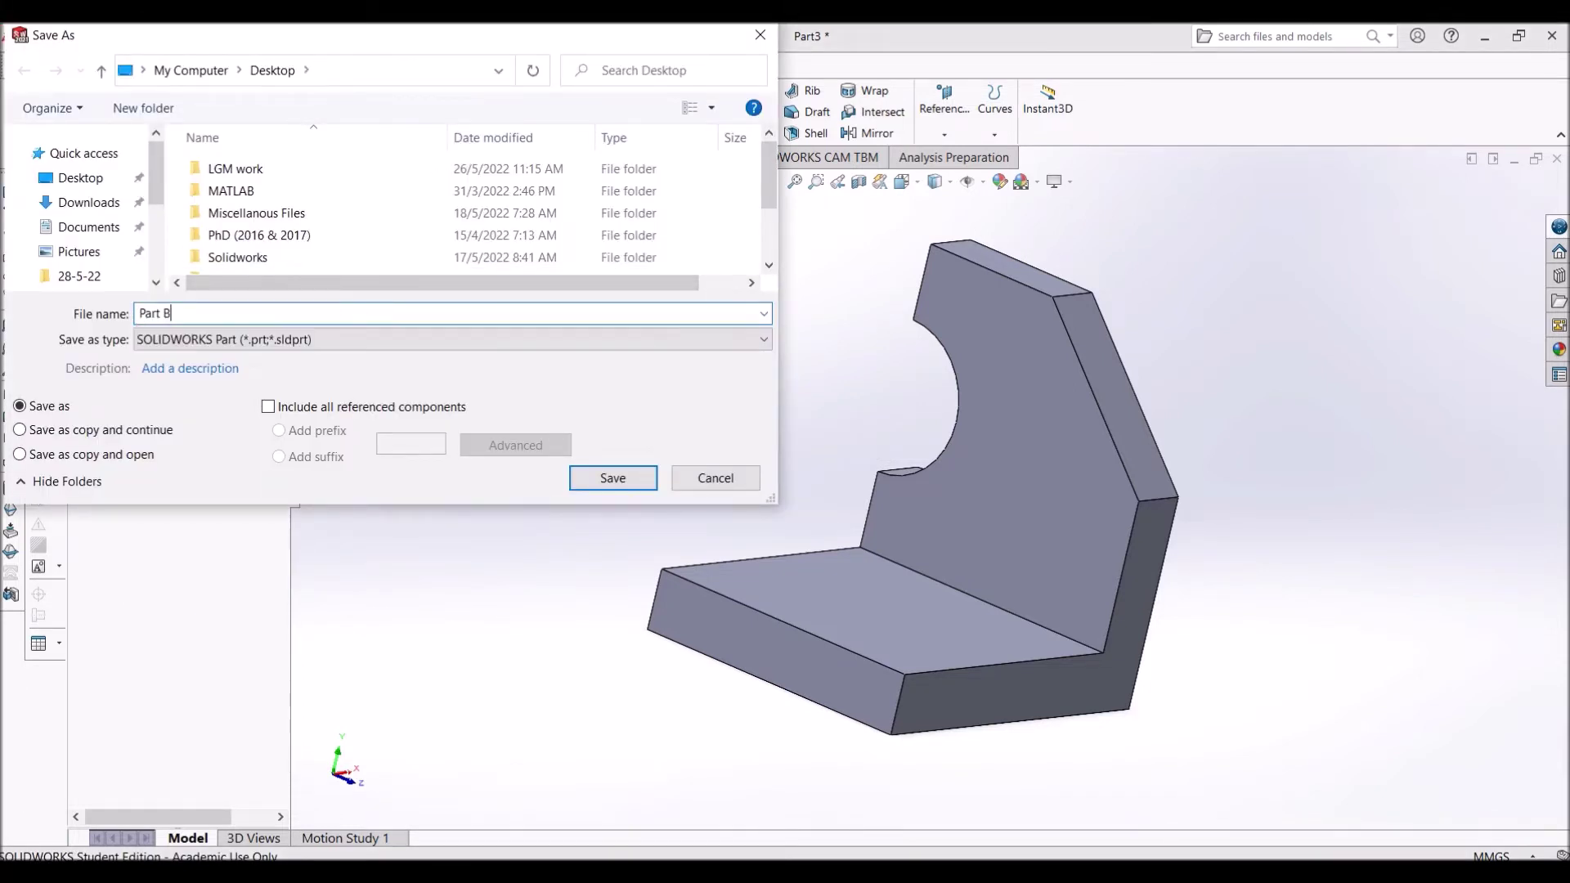
pyautogui.press('Return')
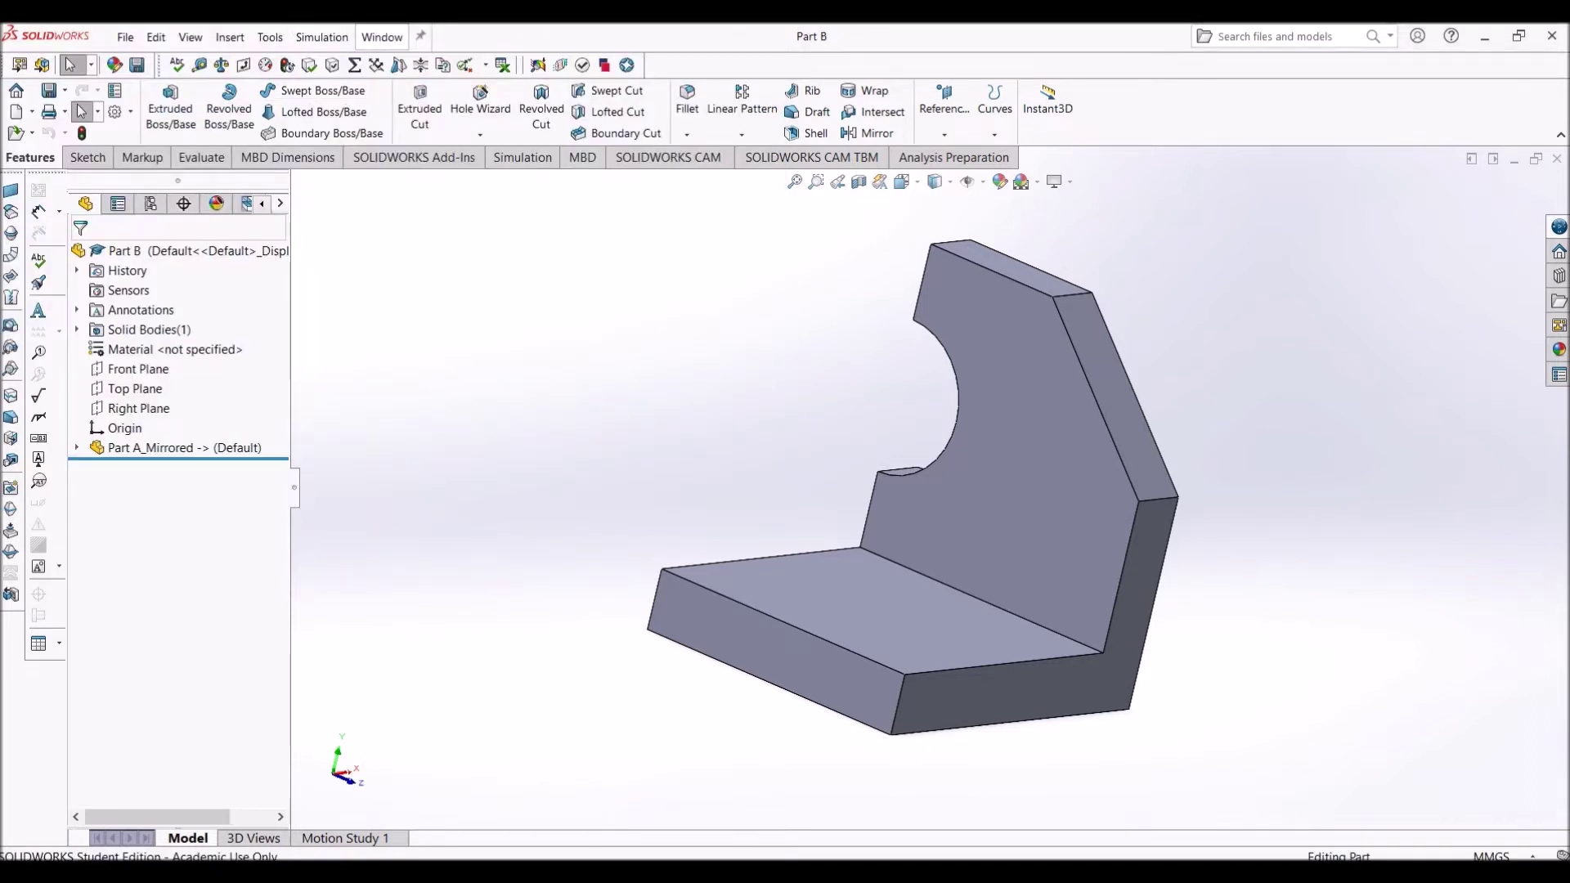
# - Tile the Part B and Part A windows vertically and compare the mirrored bracket with the original
pyautogui.click(382, 36)
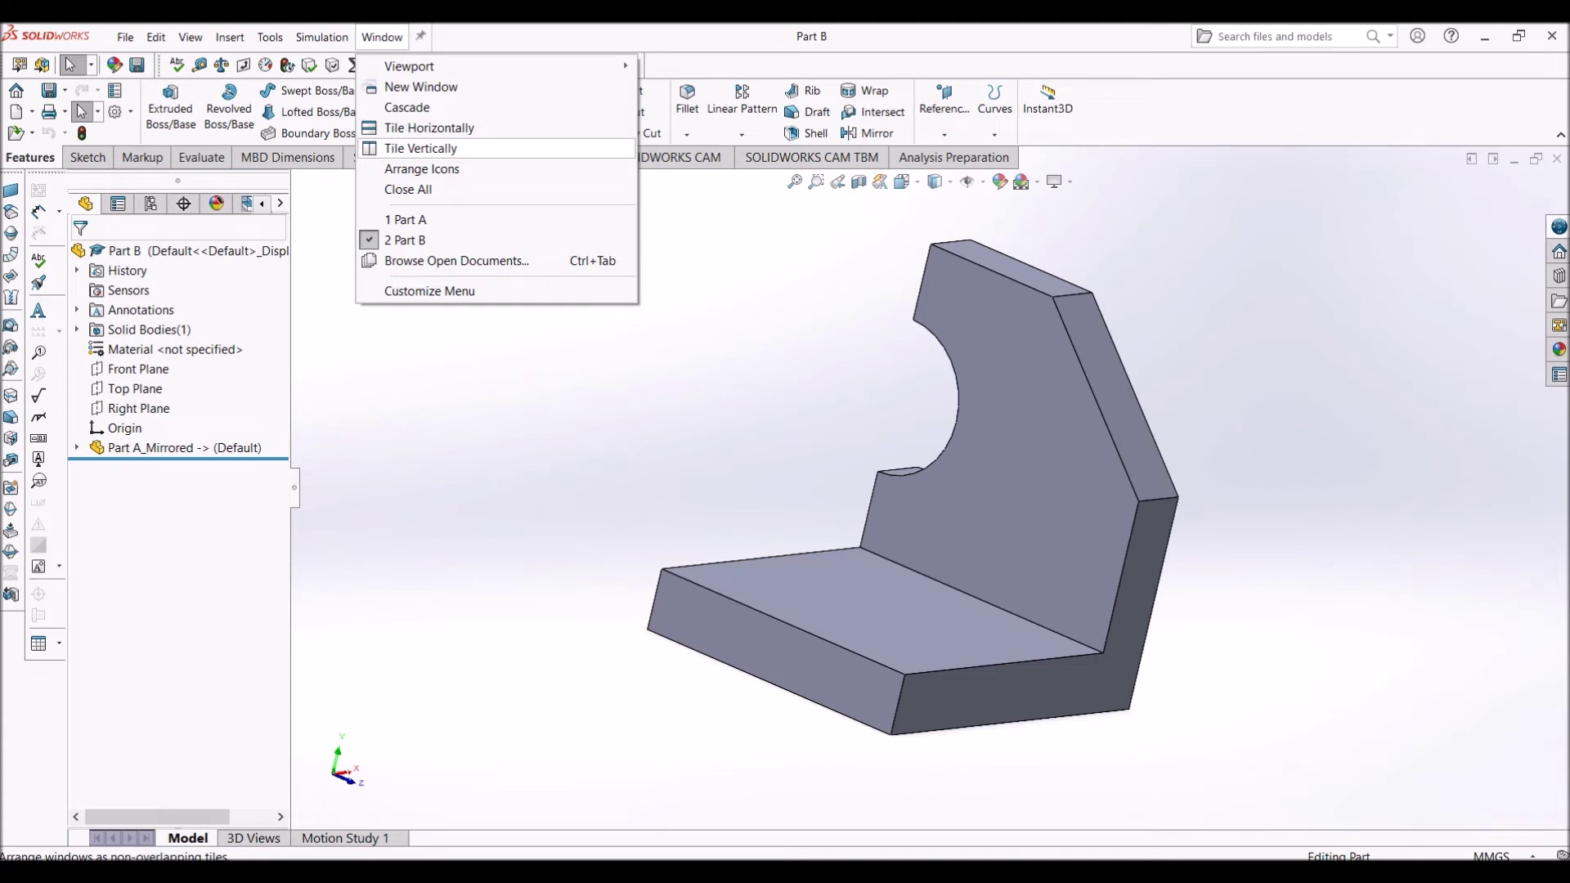
pyautogui.click(420, 148)
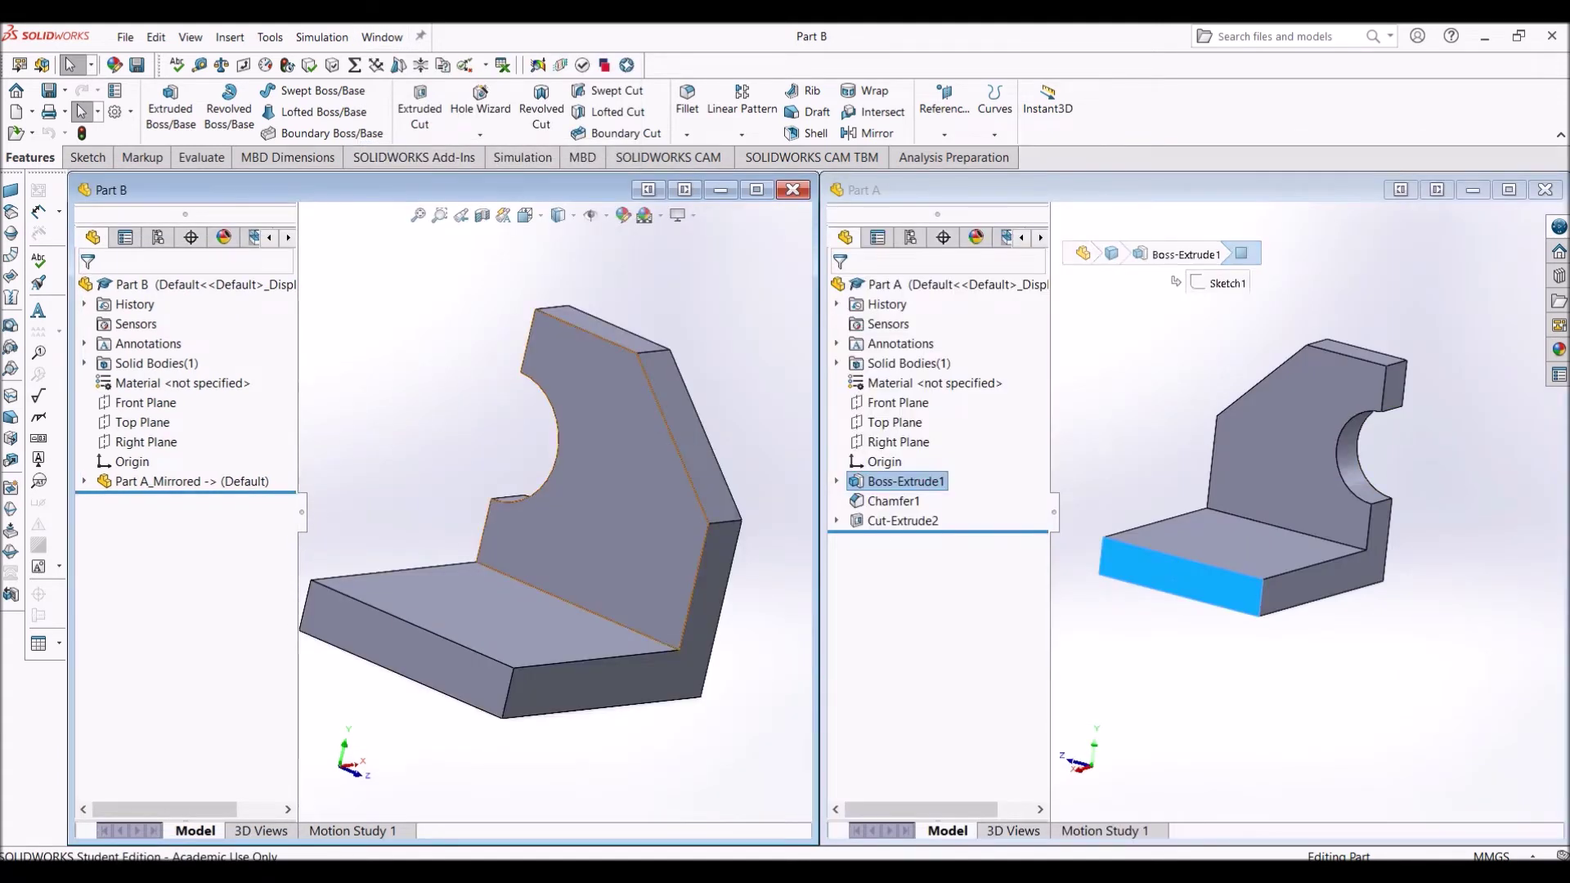
pyautogui.moveTo(605, 482); pyautogui.dragTo(630, 503, button='middle')
pyautogui.click(1234, 544)
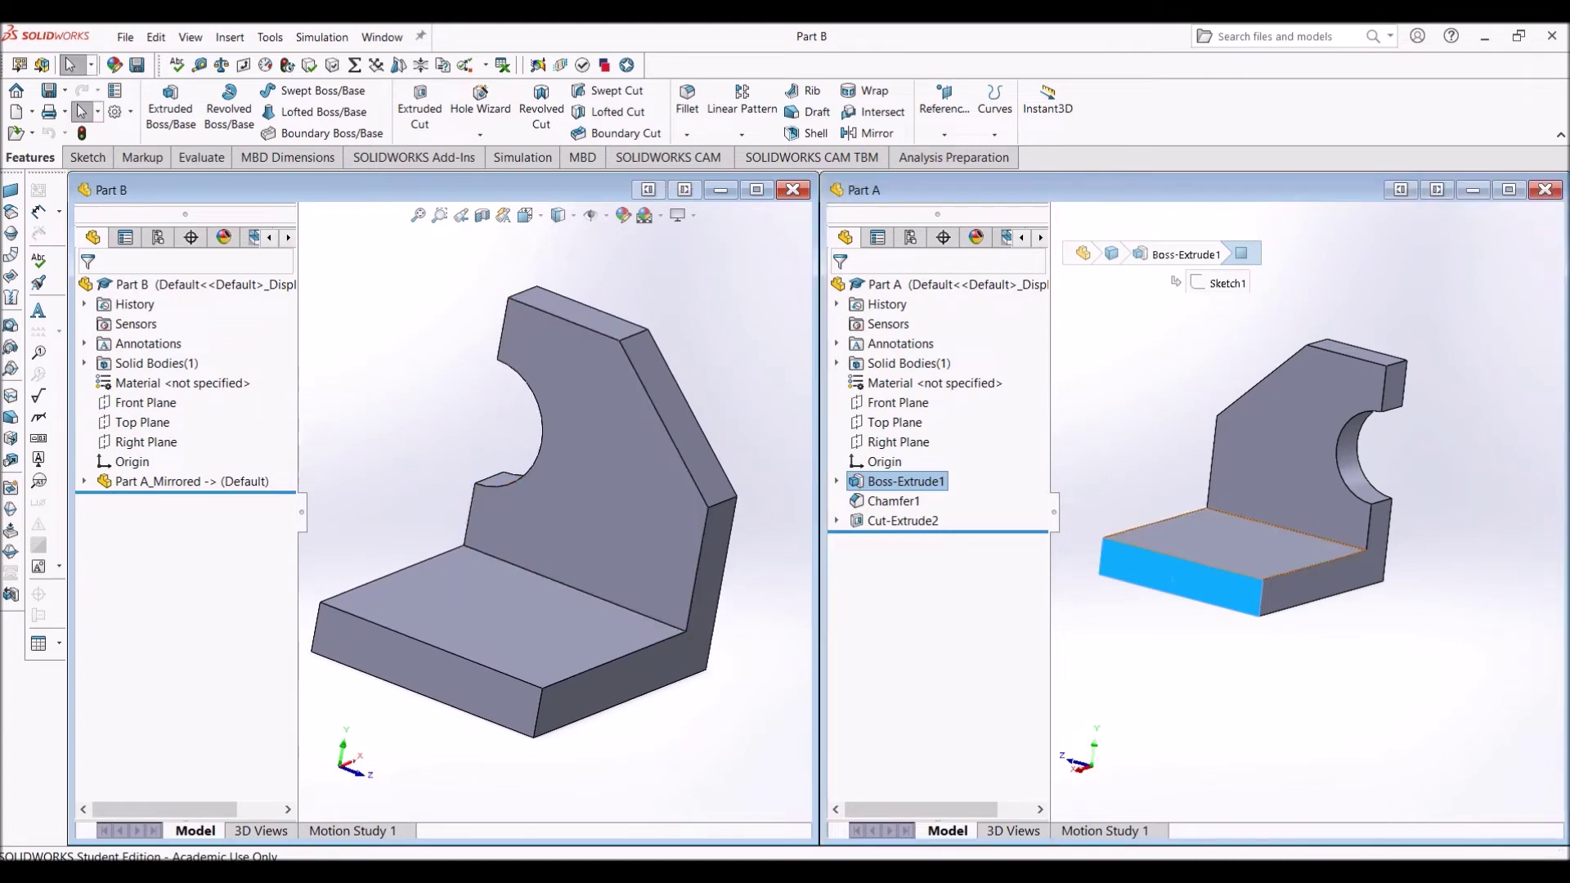
pyautogui.moveTo(1234, 544)
pyautogui.mouseDown(button='middle')
pyautogui.moveTo(1276, 466)
pyautogui.moveTo(1267, 573)
pyautogui.moveTo(1251, 539)
pyautogui.moveTo(1247, 552)
pyautogui.mouseUp(button='middle')
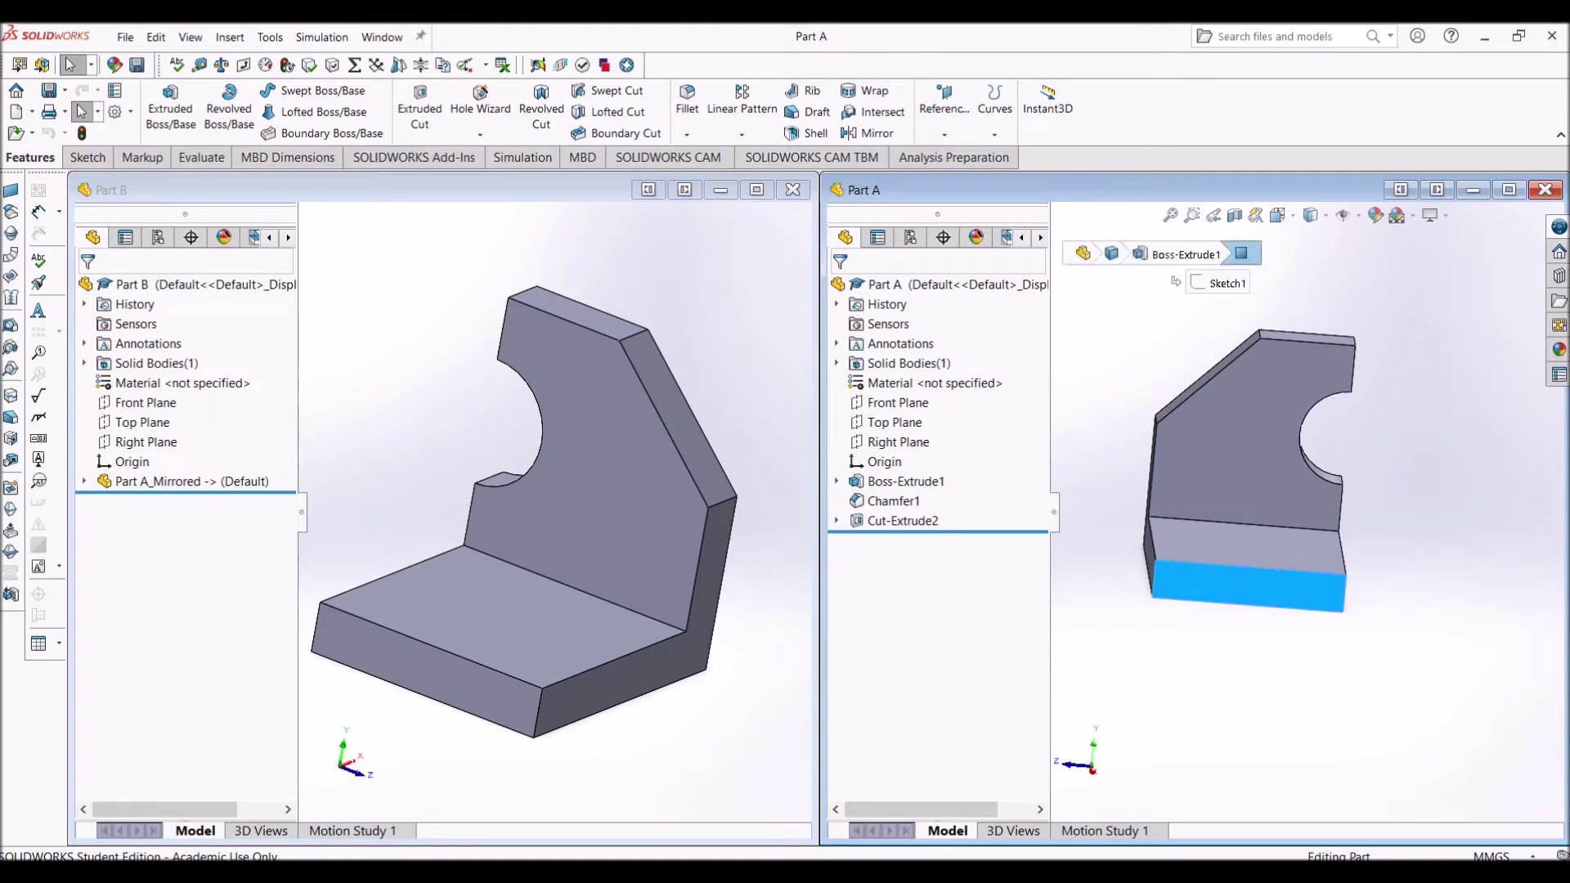
# - Close Part B, maximize the Part A window and clear the face selection
pyautogui.click(791, 190)
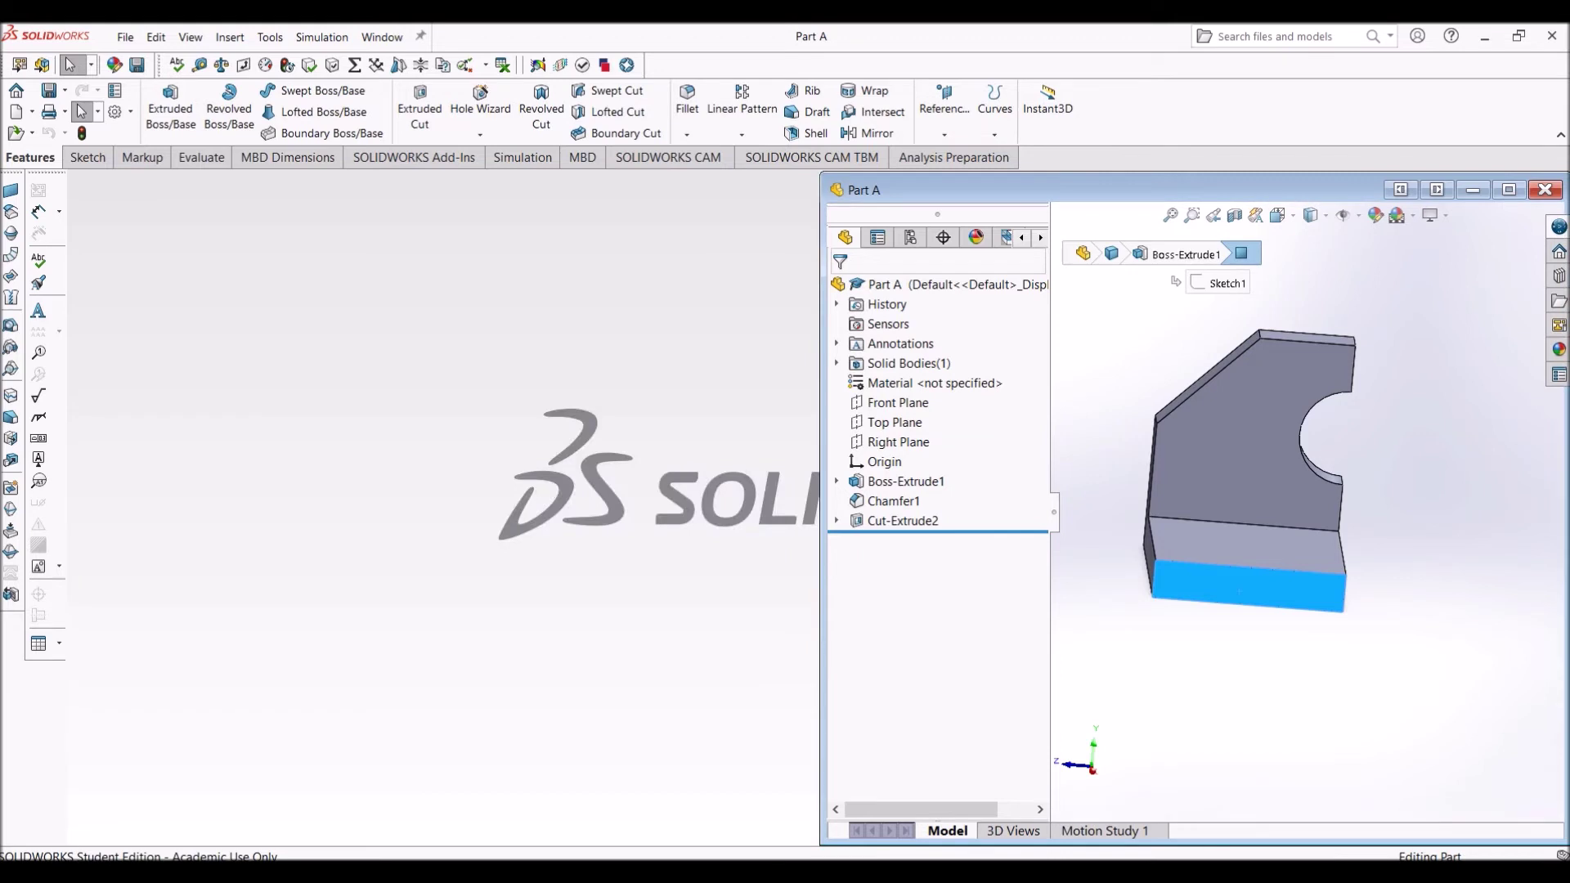
pyautogui.click(1509, 189)
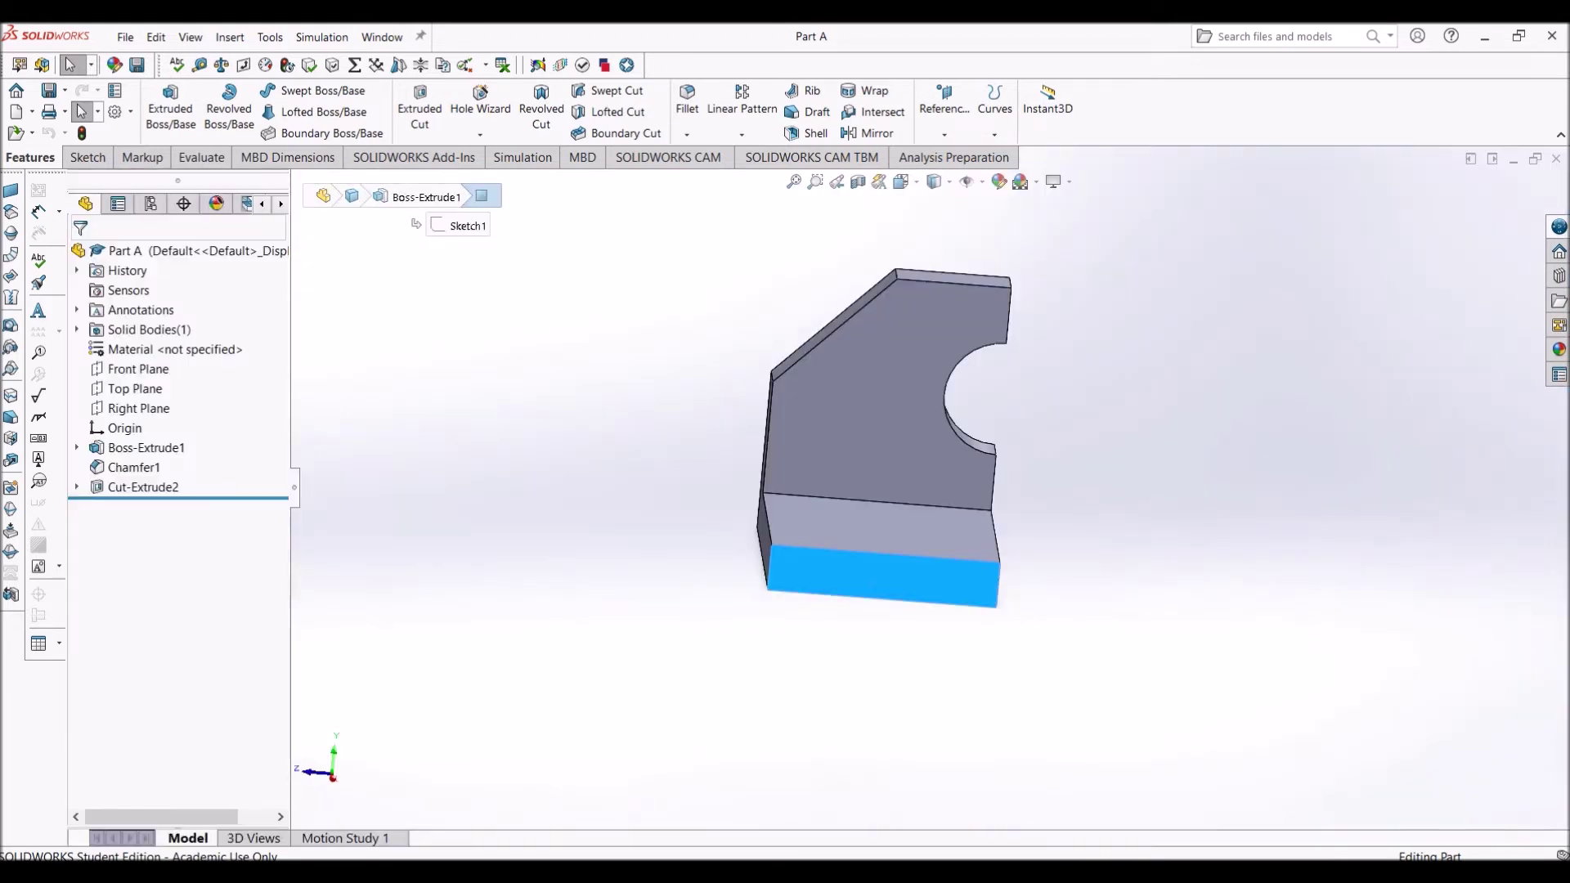
pyautogui.moveTo(871, 585); pyautogui.dragTo(711, 556, button='middle')
pyautogui.press('Escape')
# - Create a new assembly and place Part A in its default configuration at the origin
pyautogui.click(124, 36)
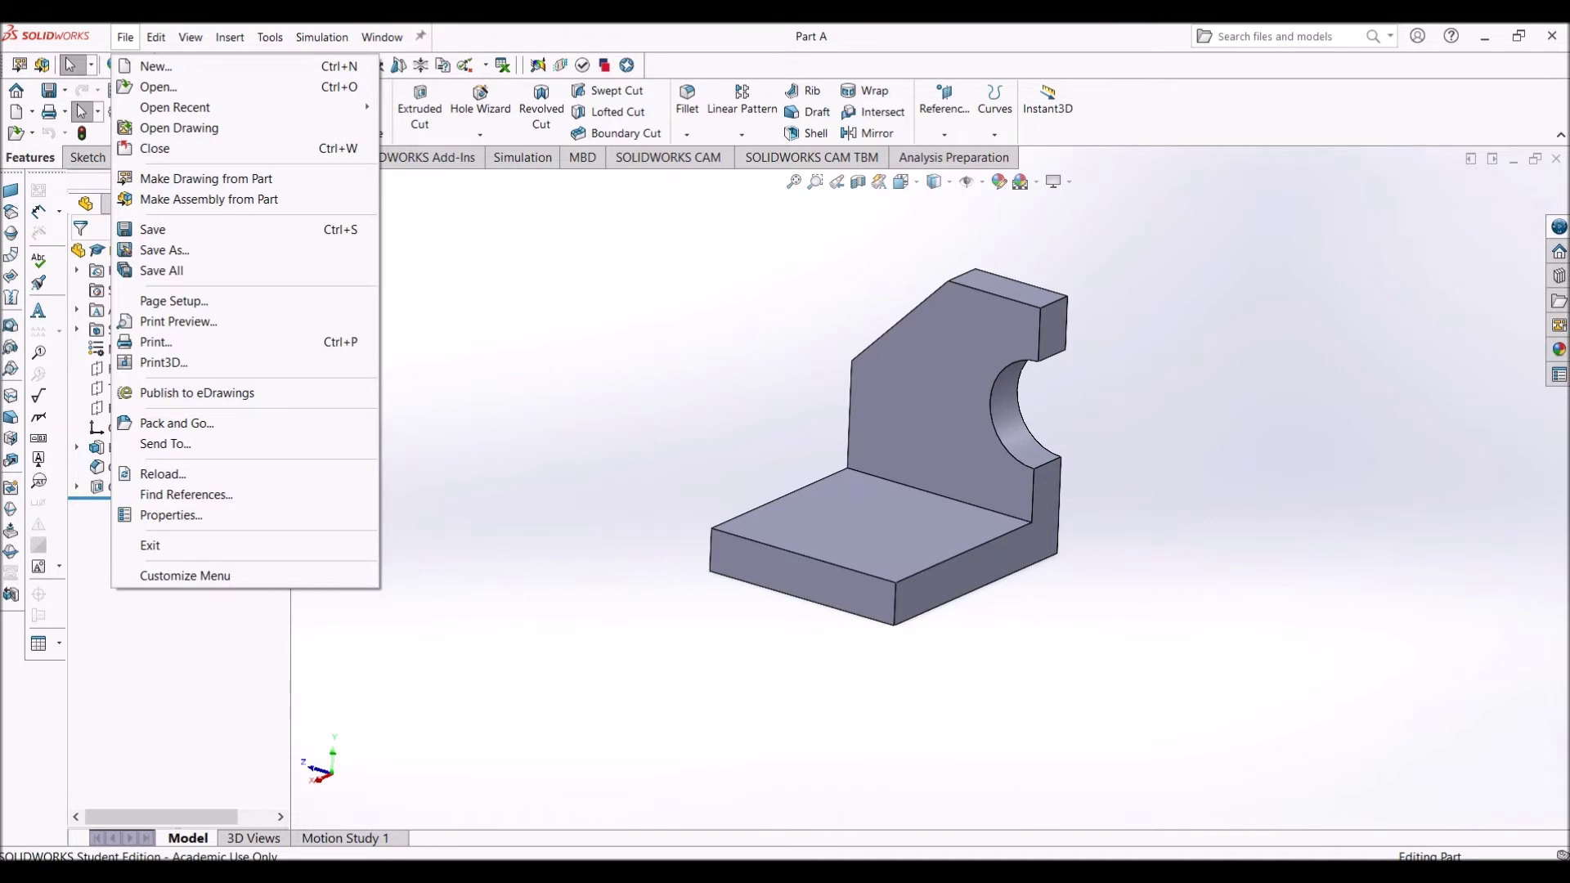
pyautogui.click(155, 65)
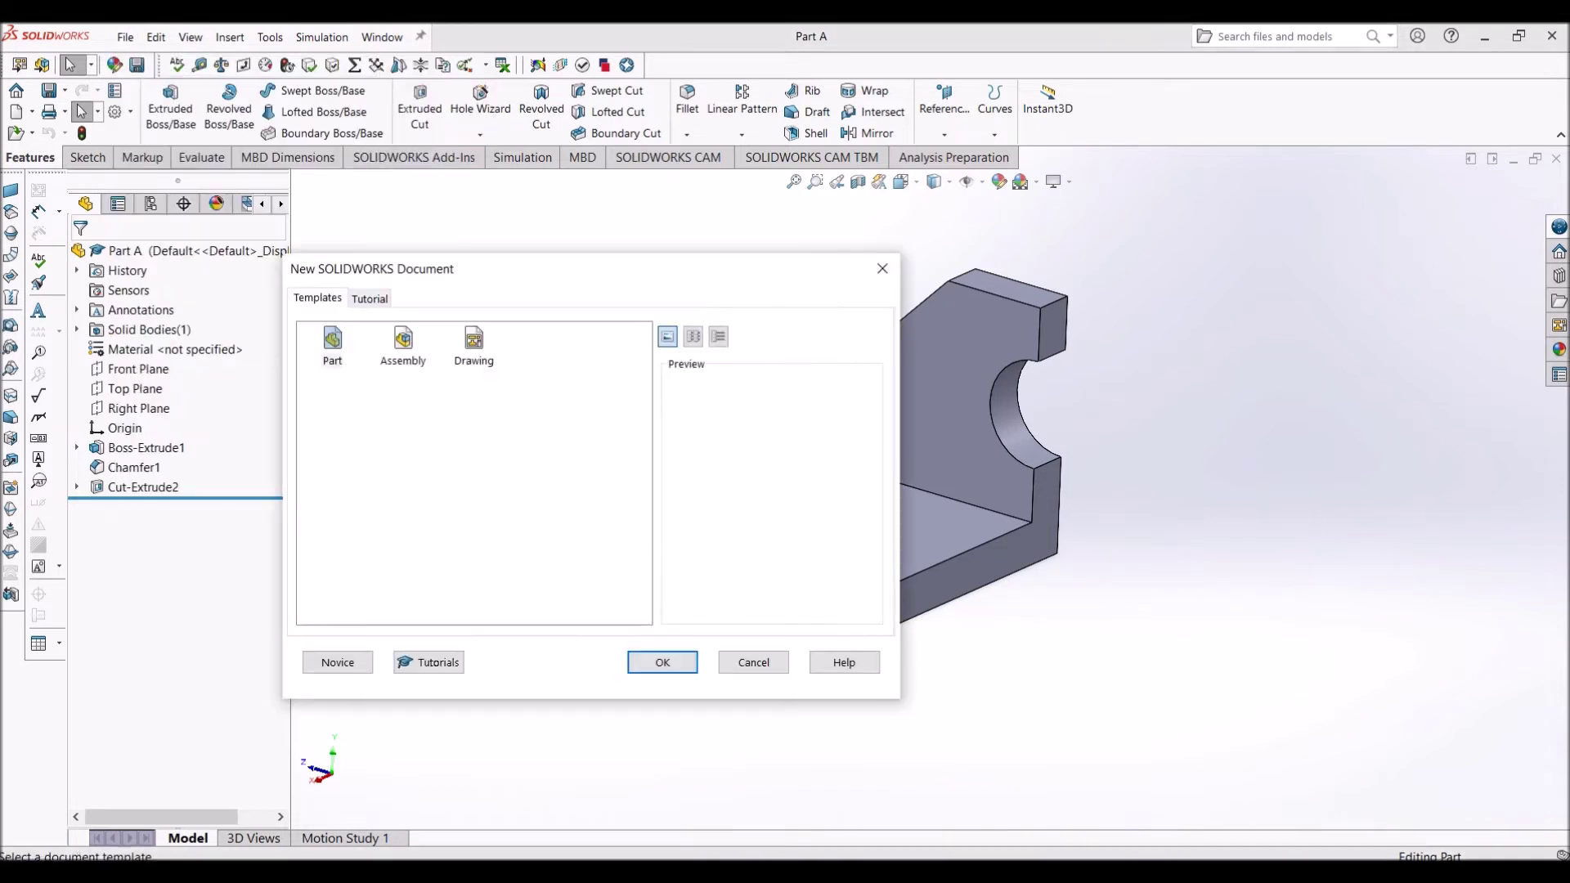
pyautogui.click(403, 347)
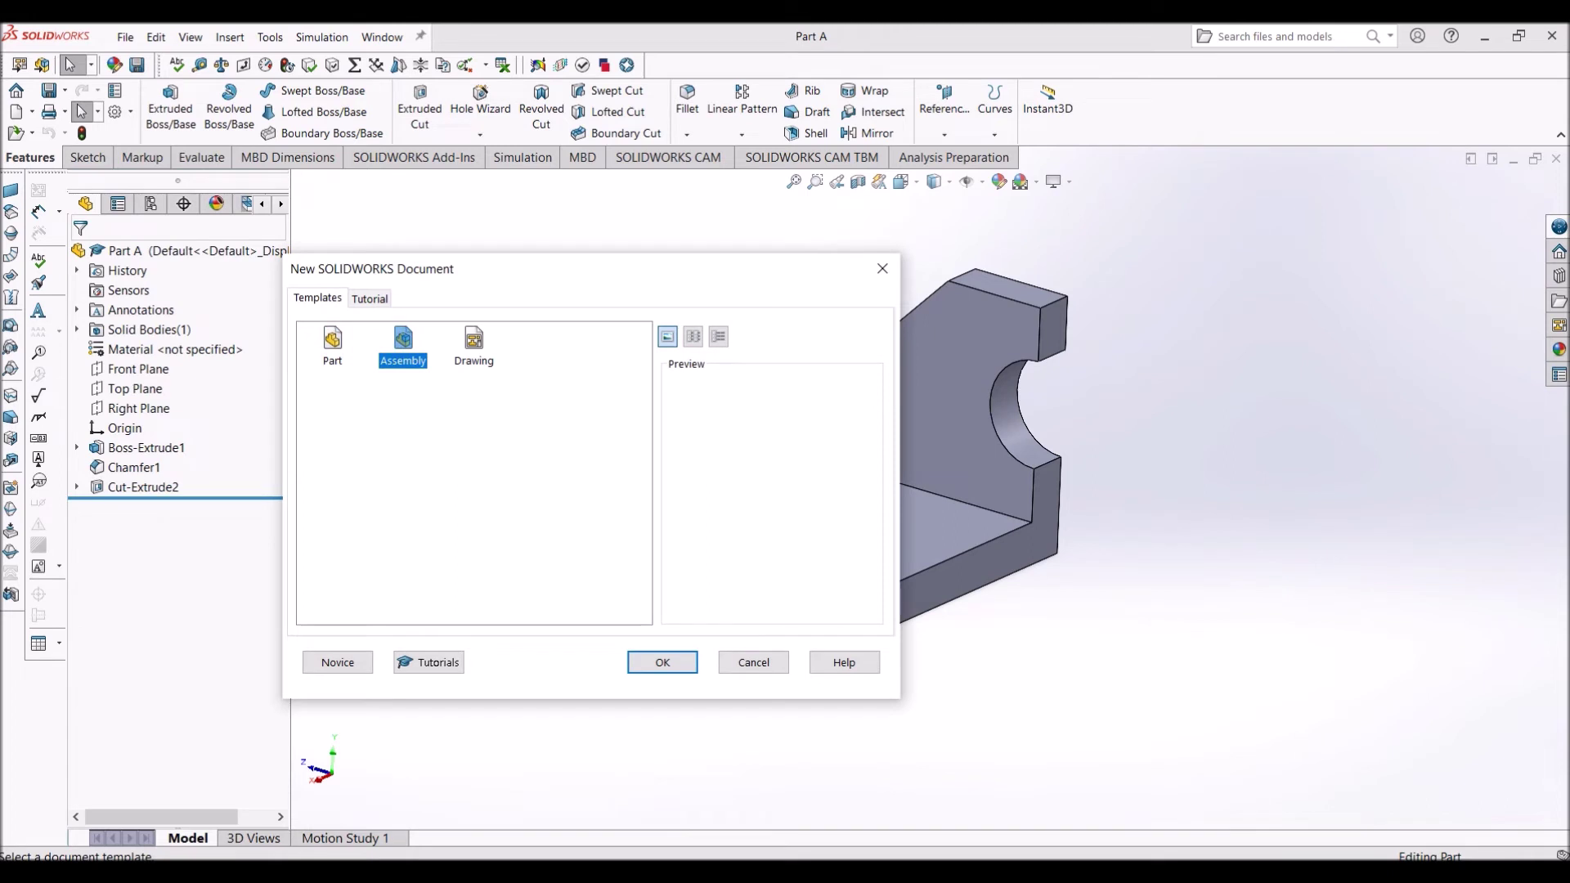
pyautogui.click(662, 662)
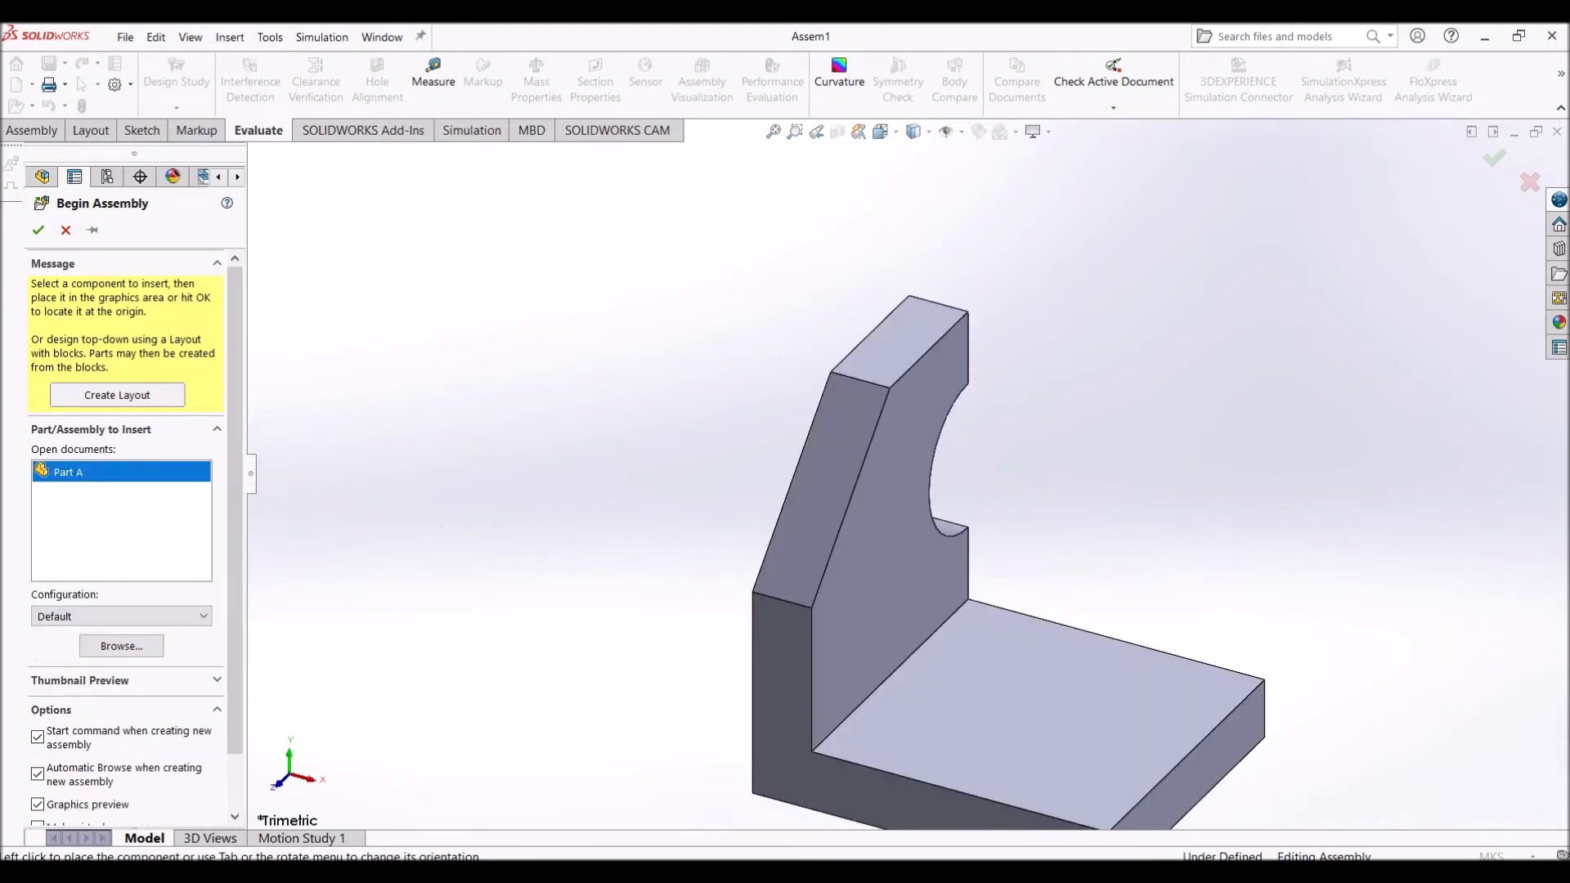
pyautogui.click(38, 230)
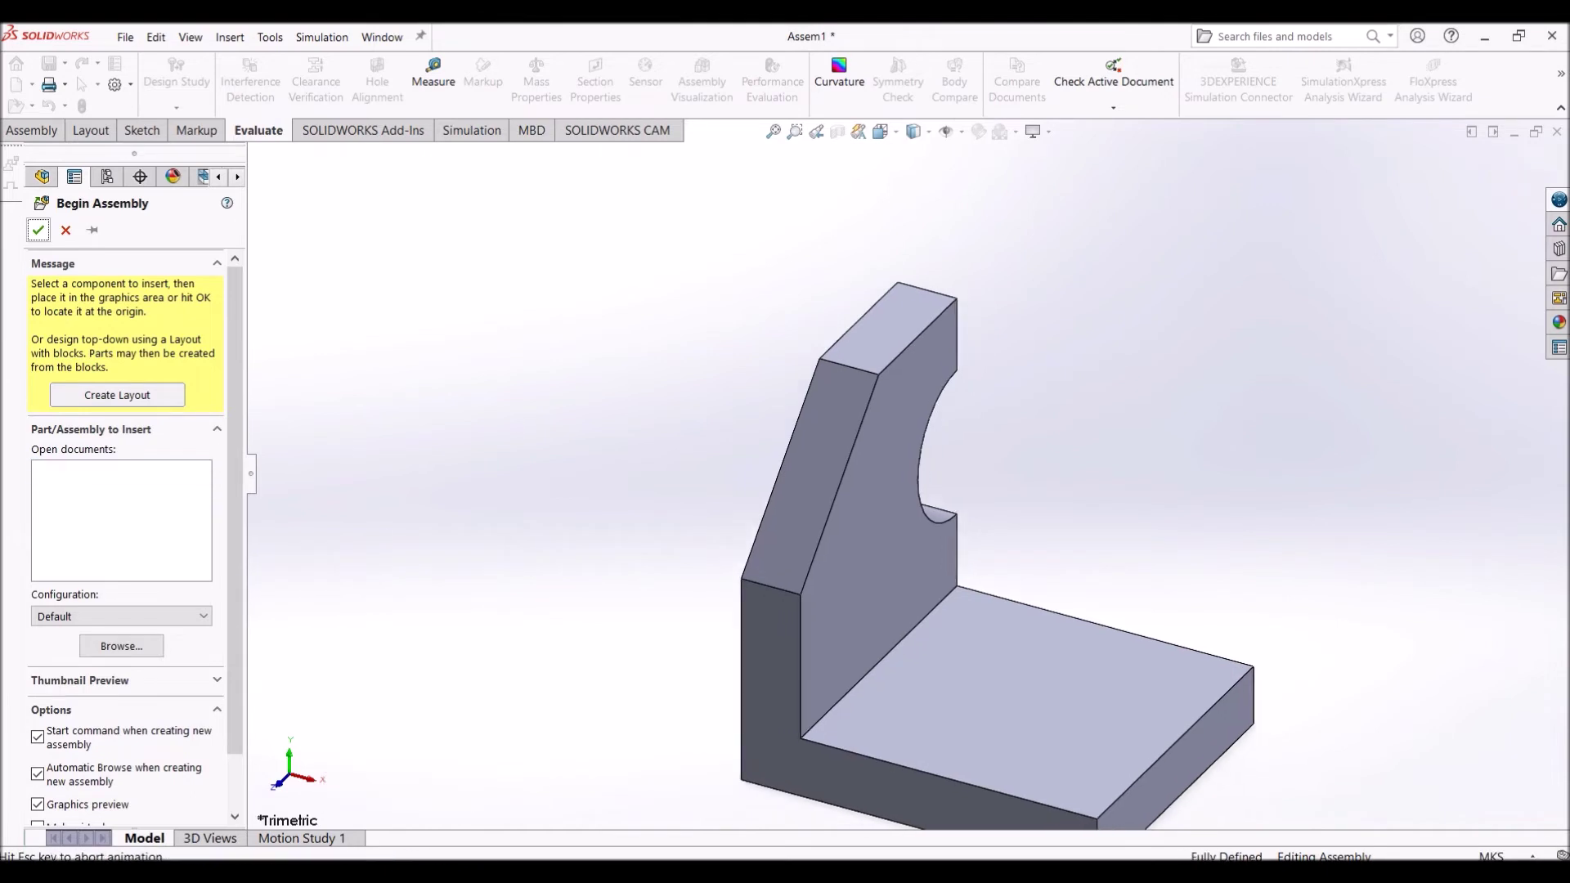
# - Create a reference plane offset 10 mm outward from the end face of Part A's base plate
pyautogui.moveTo(994, 588); pyautogui.dragTo(826, 556, button='middle')
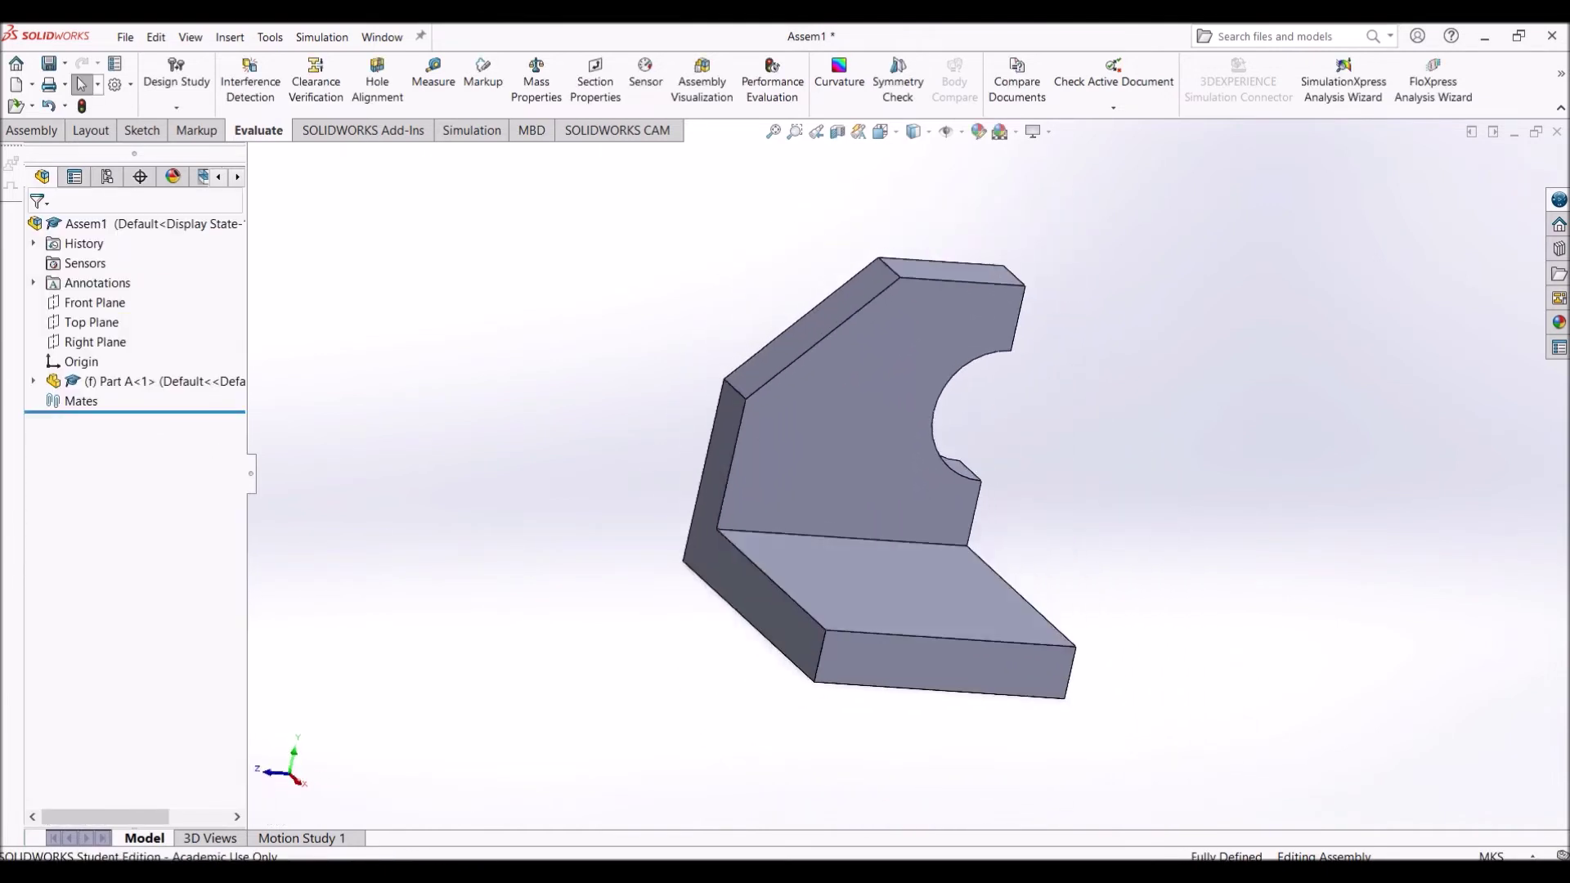
pyautogui.keyDown('ctrl'); pyautogui.moveTo(997, 442); pyautogui.dragTo(961, 470, button='middle'); pyautogui.keyUp('ctrl')
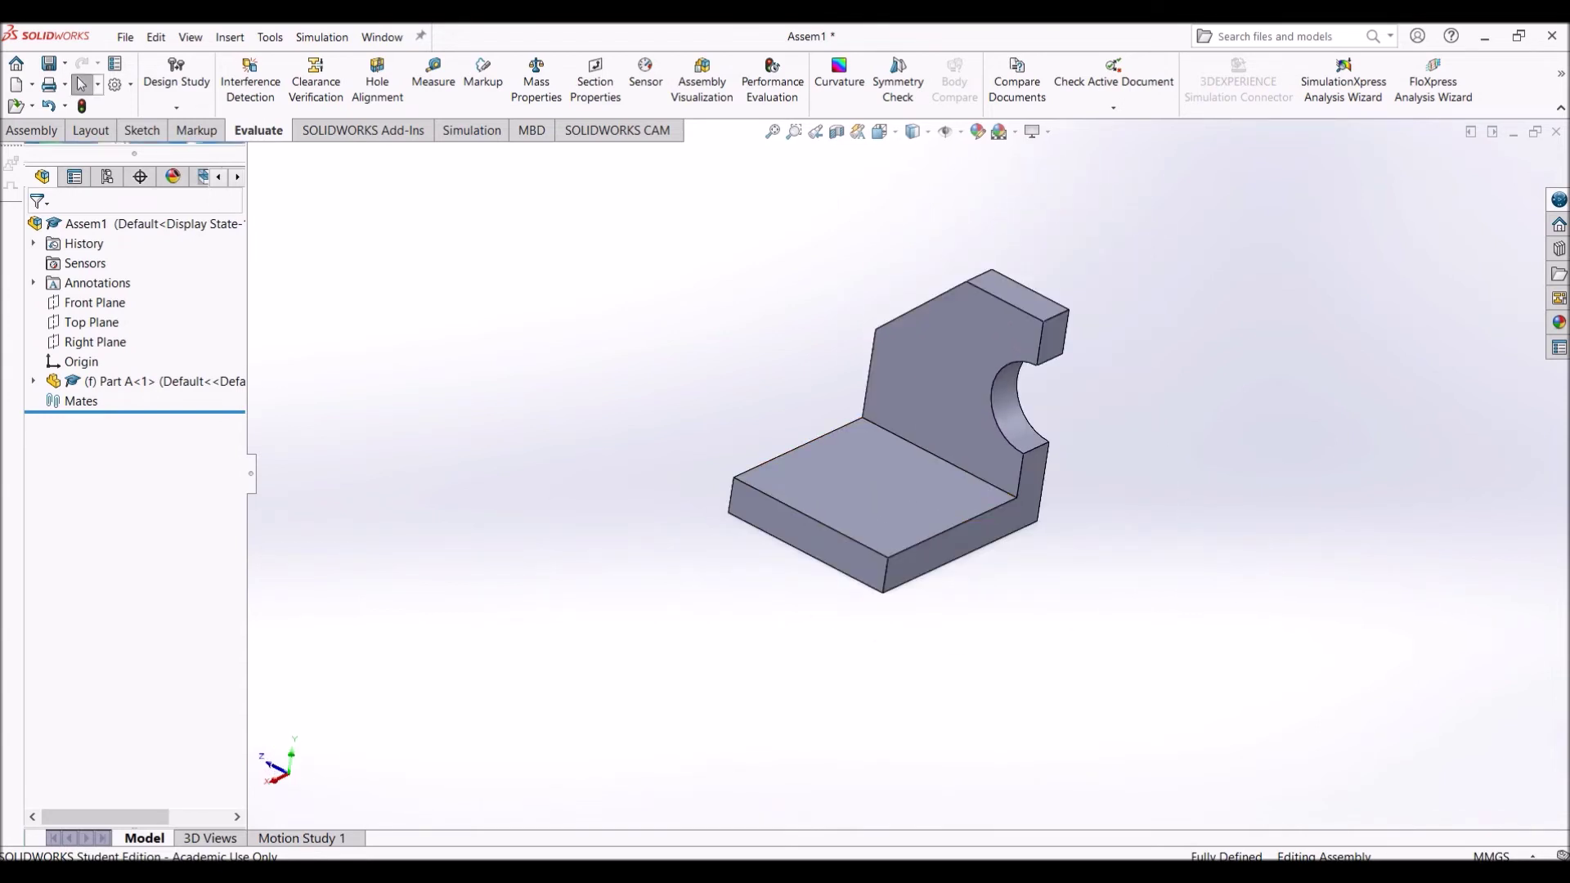
pyautogui.moveTo(940, 458); pyautogui.dragTo(940, 447, button='middle')
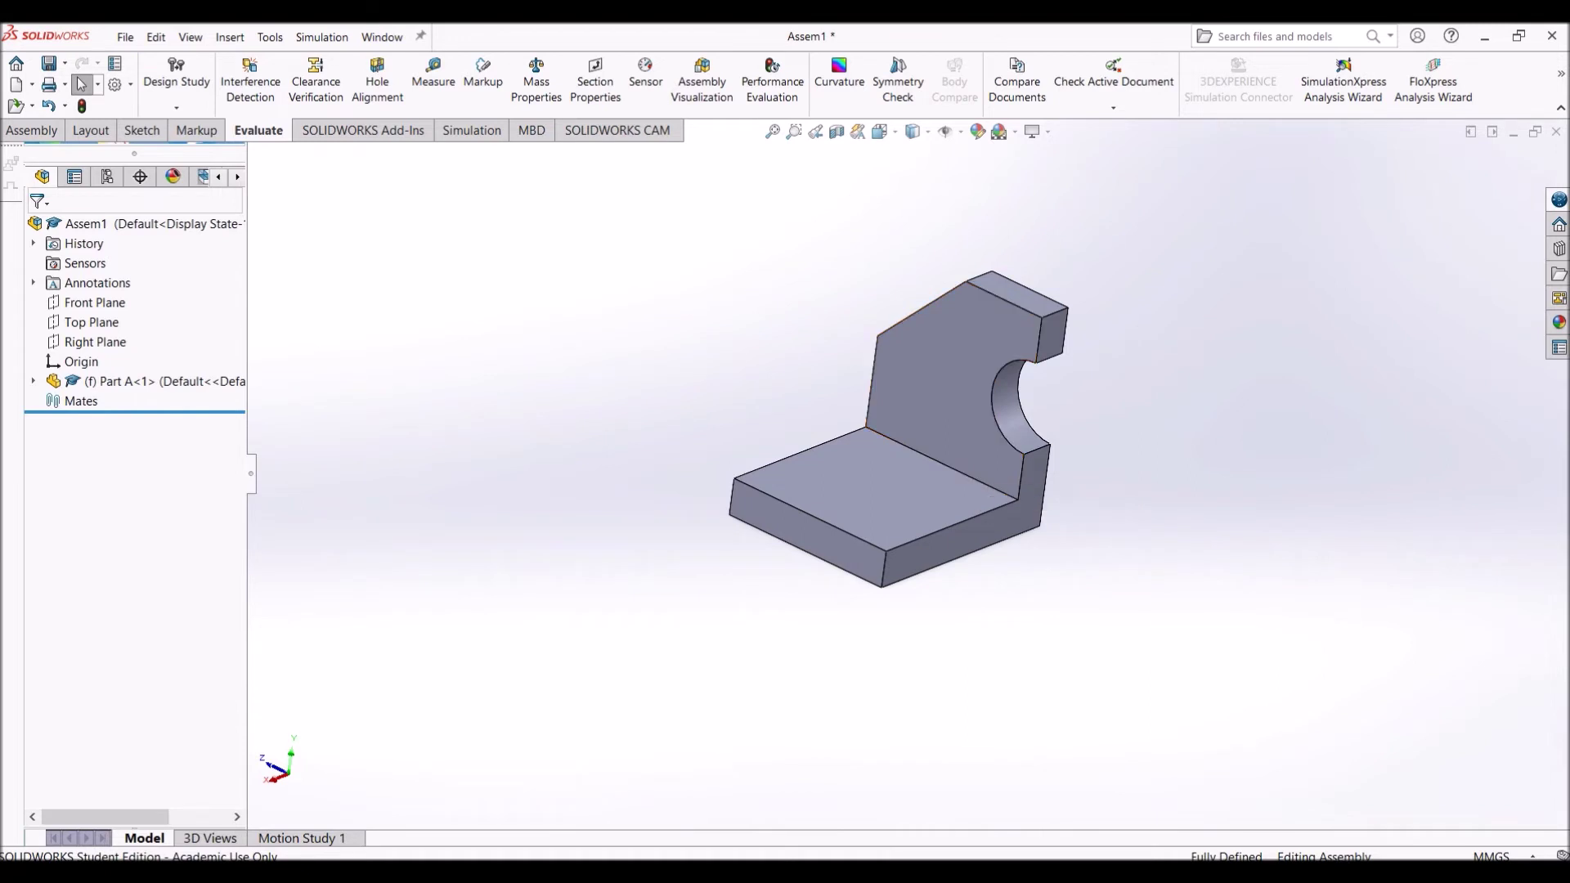
pyautogui.moveTo(969, 478)
pyautogui.mouseDown(button='middle')
pyautogui.moveTo(955, 470)
pyautogui.moveTo(990, 478)
pyautogui.mouseUp(button='middle')
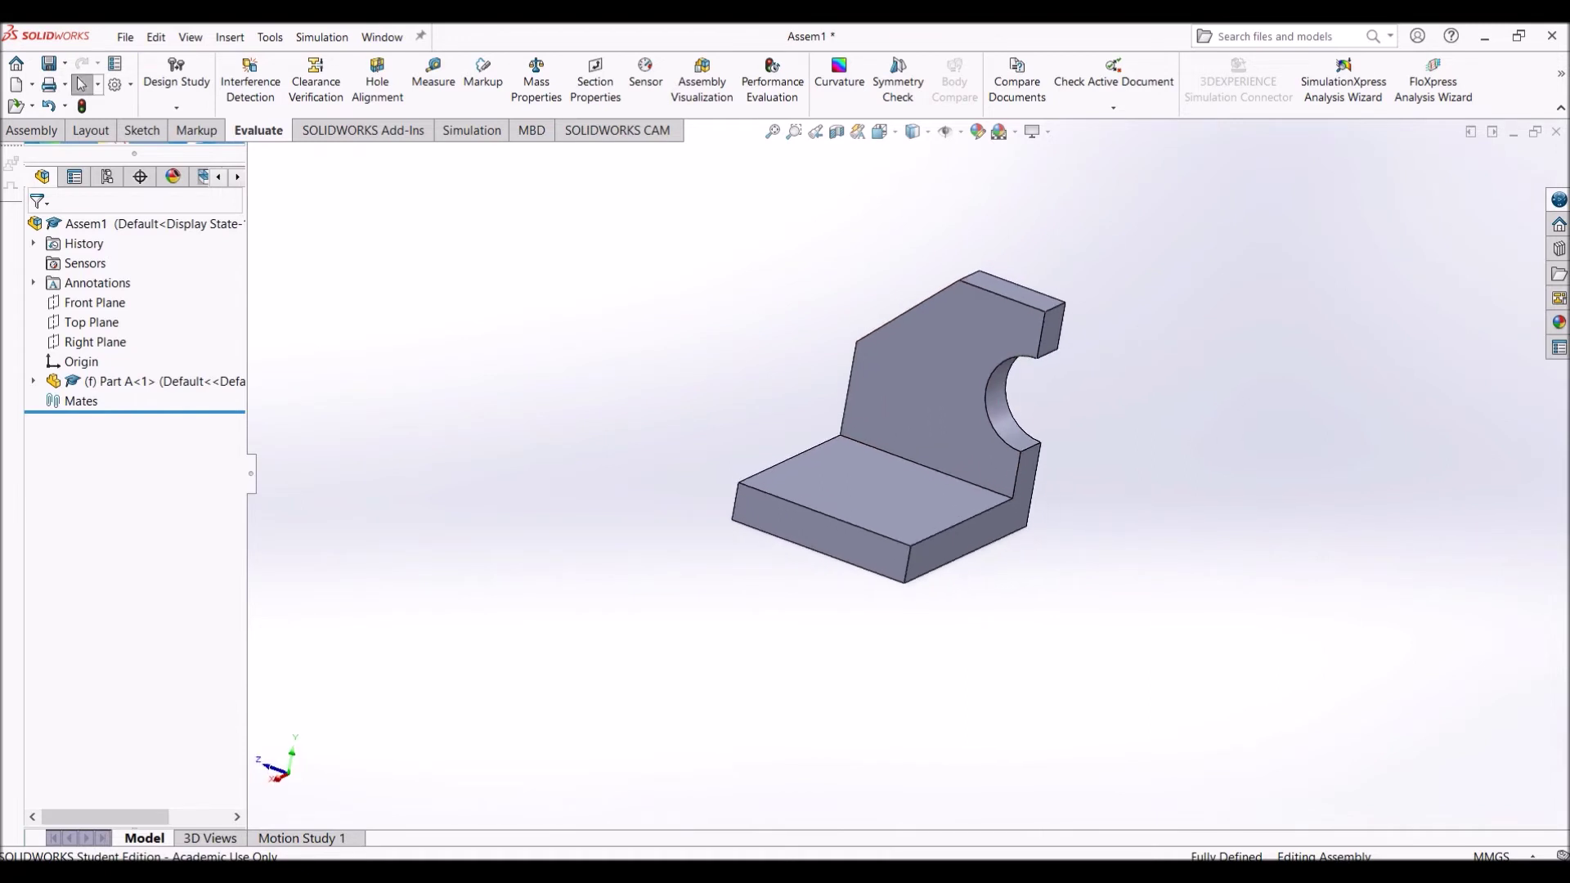
pyautogui.click(32, 130)
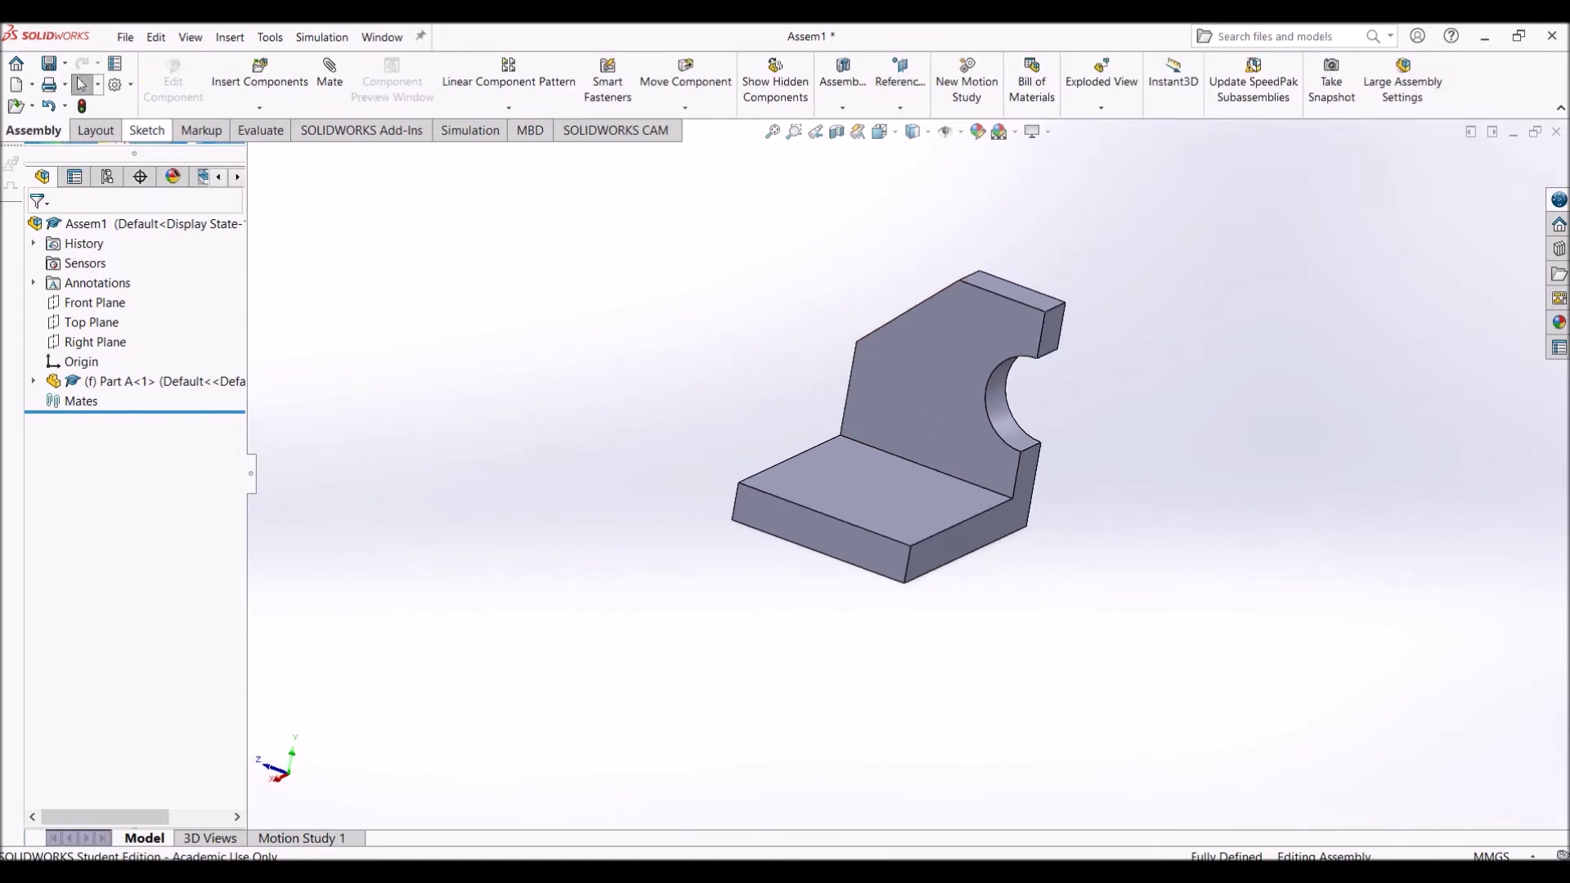
pyautogui.click(900, 86)
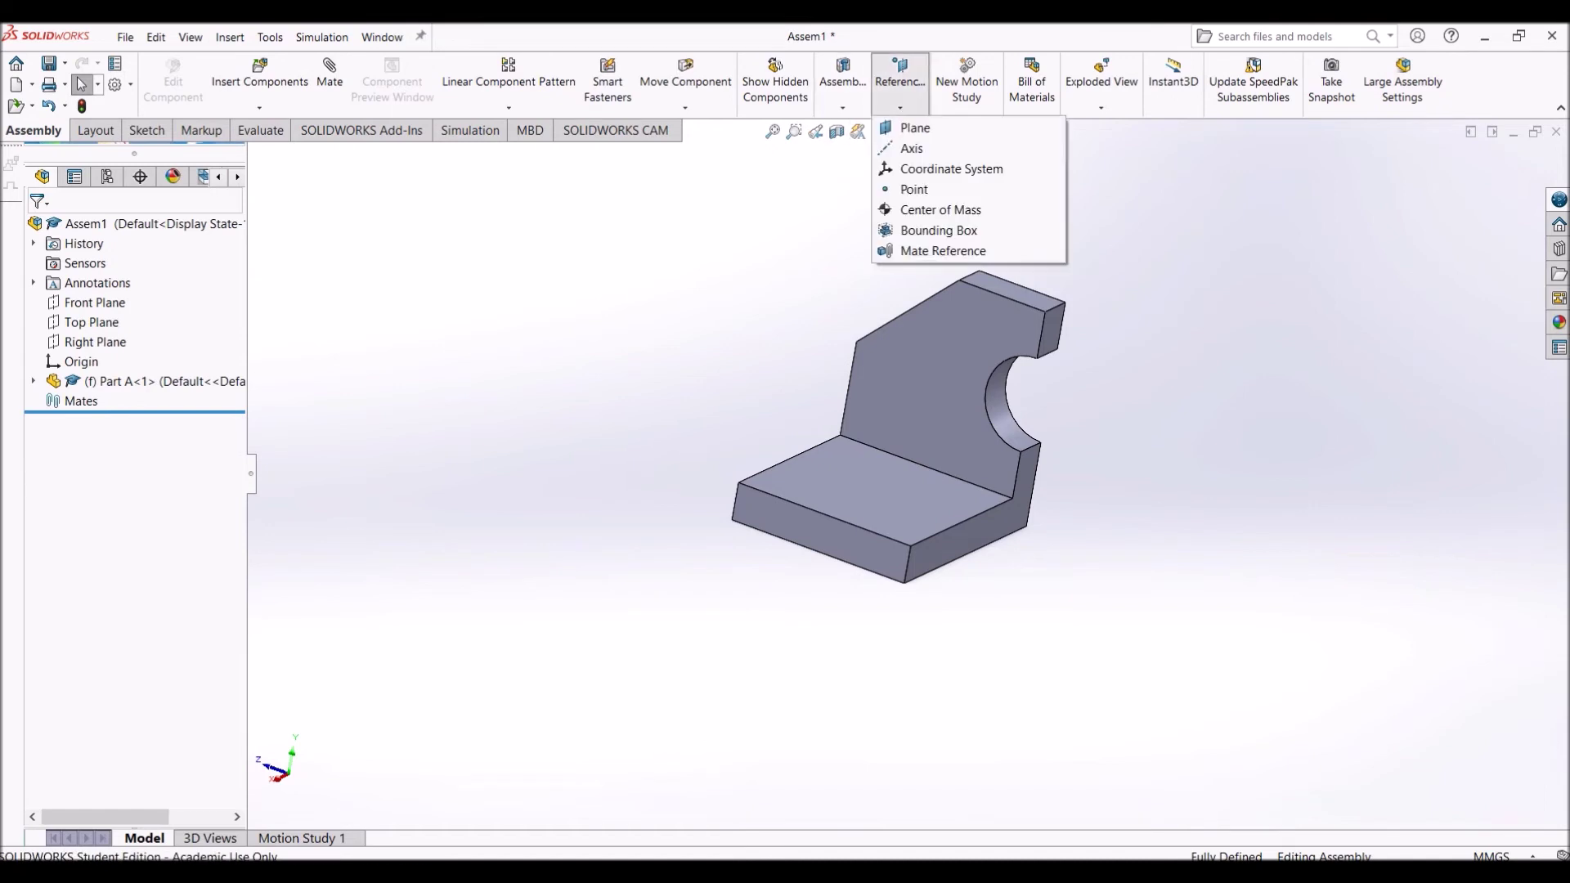
pyautogui.click(914, 127)
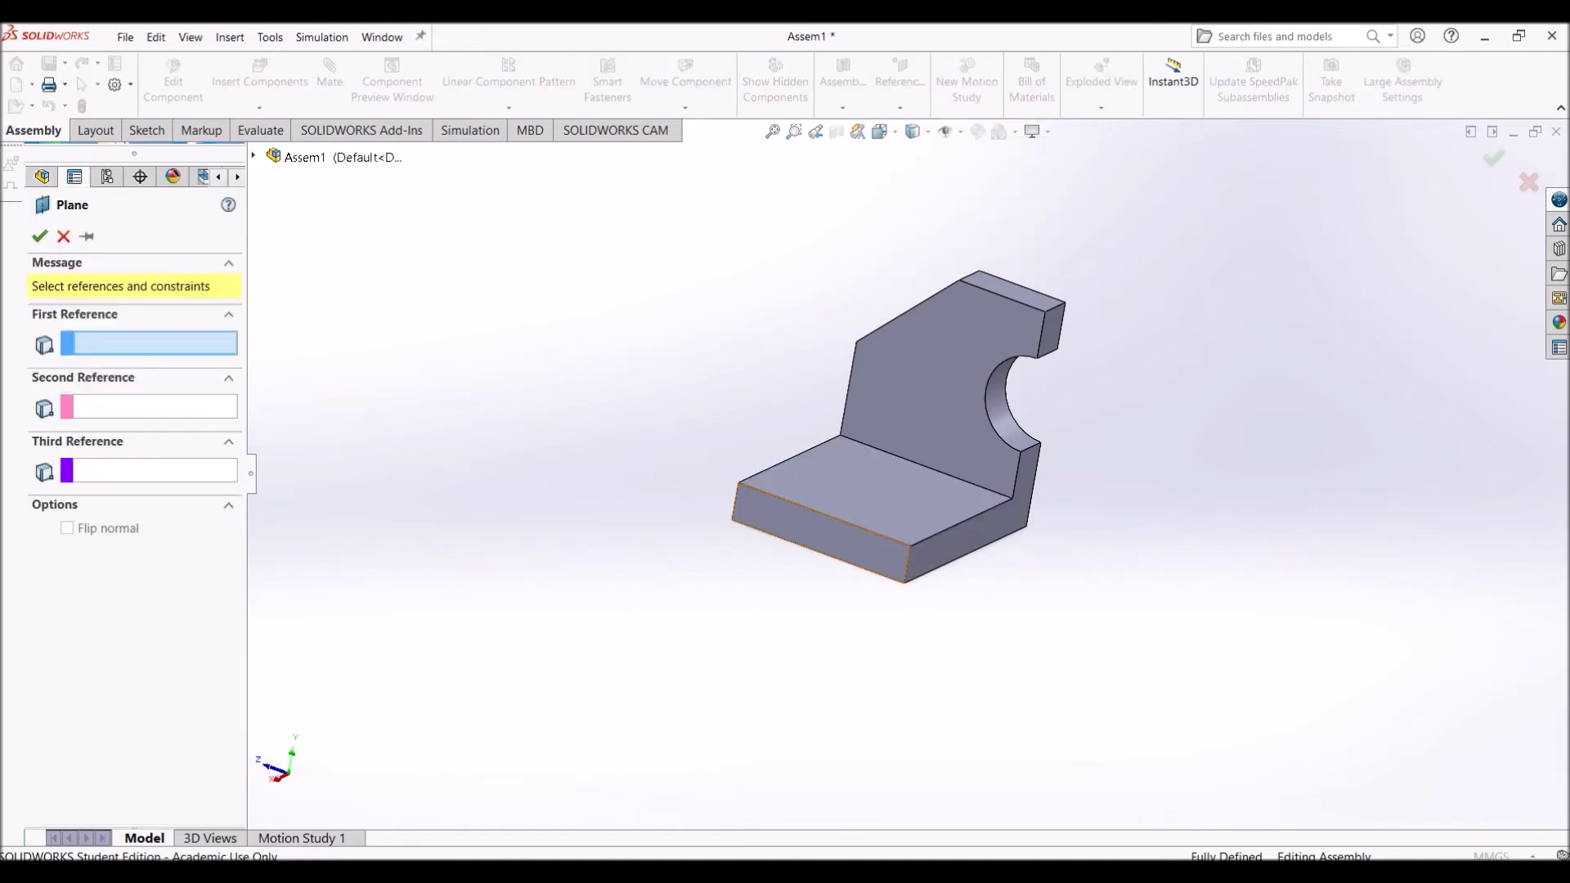
pyautogui.click(813, 537)
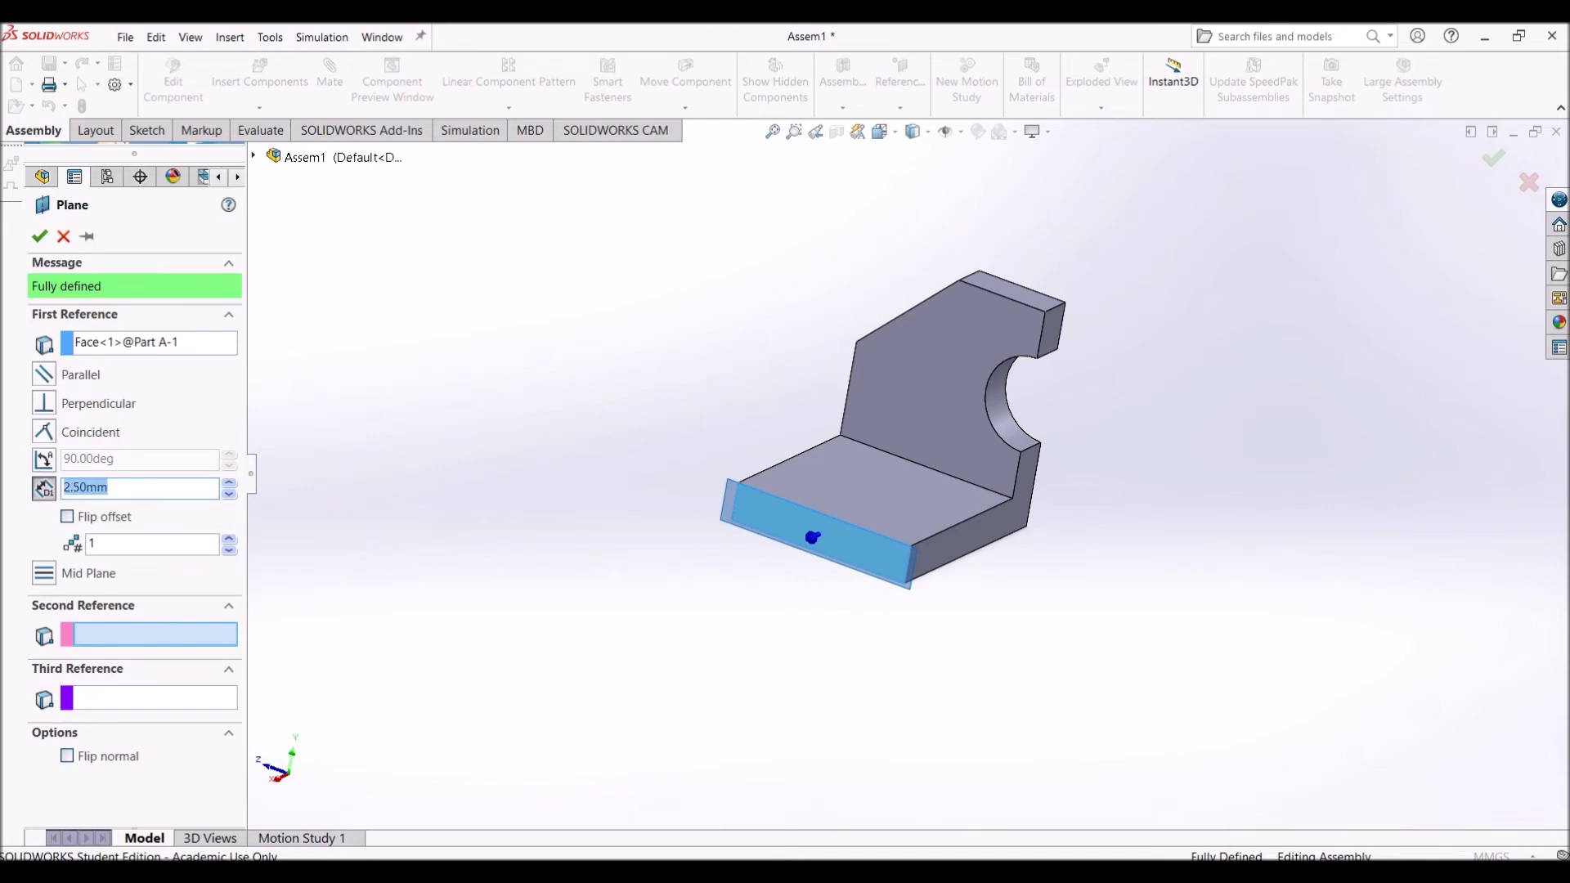
pyautogui.write('10')
pyautogui.press('Return')
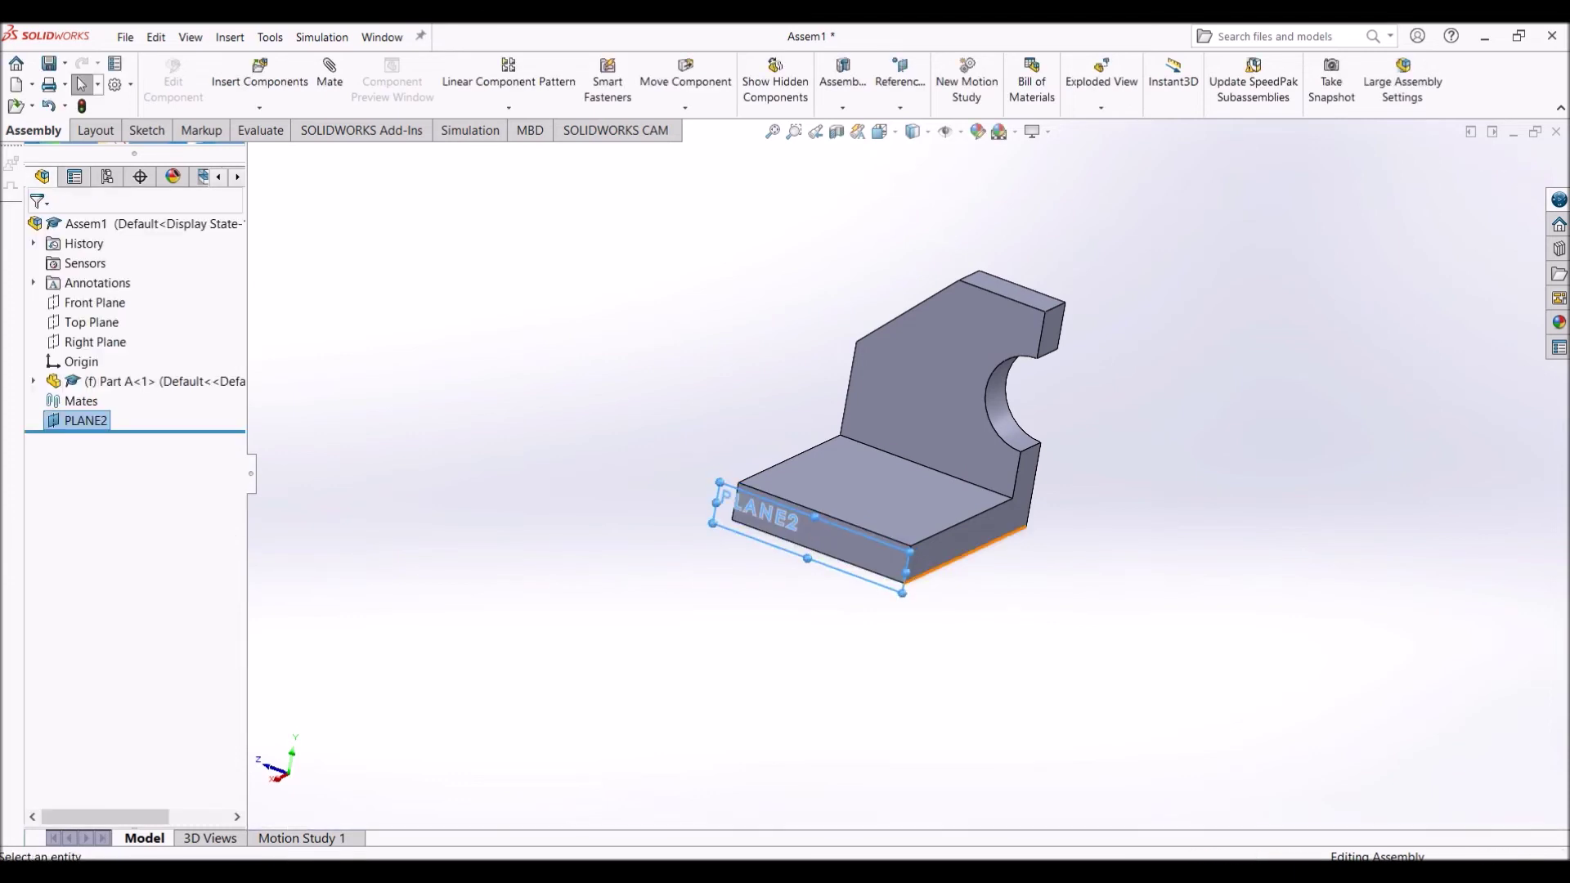
pyautogui.moveTo(964, 554)
pyautogui.mouseDown(button='middle')
pyautogui.moveTo(883, 597)
pyautogui.moveTo(984, 529)
pyautogui.moveTo(974, 549)
pyautogui.mouseUp(button='middle')
pyautogui.press('Escape')
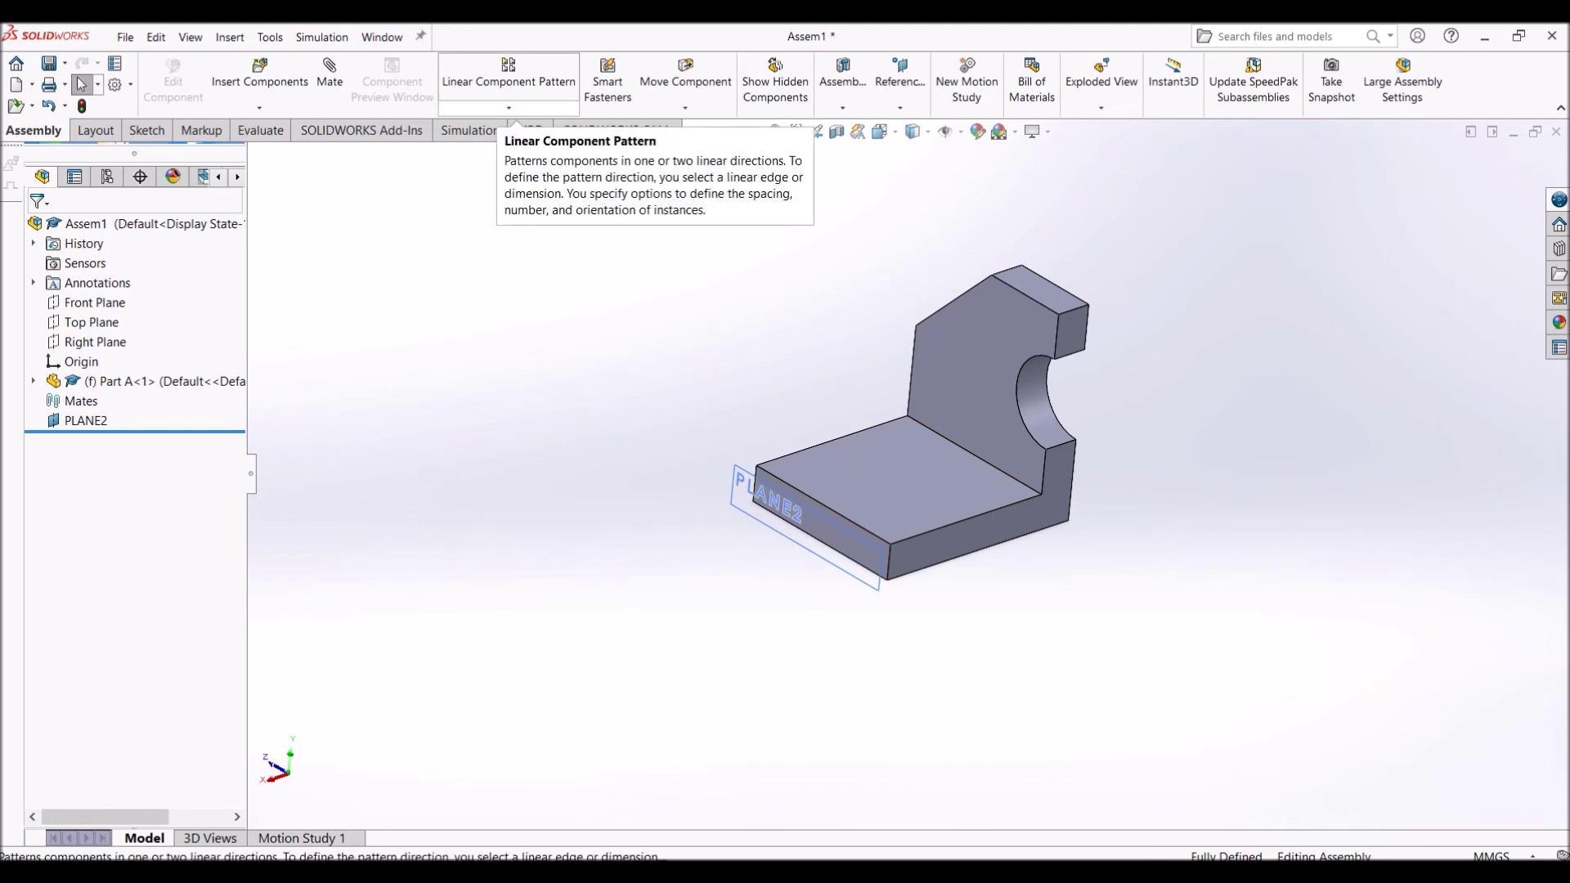
# - Start a Mirror Components operation with the offset plane as mirror plane and Part A as the component, and proceed to its orientation settings
pyautogui.click(509, 107)
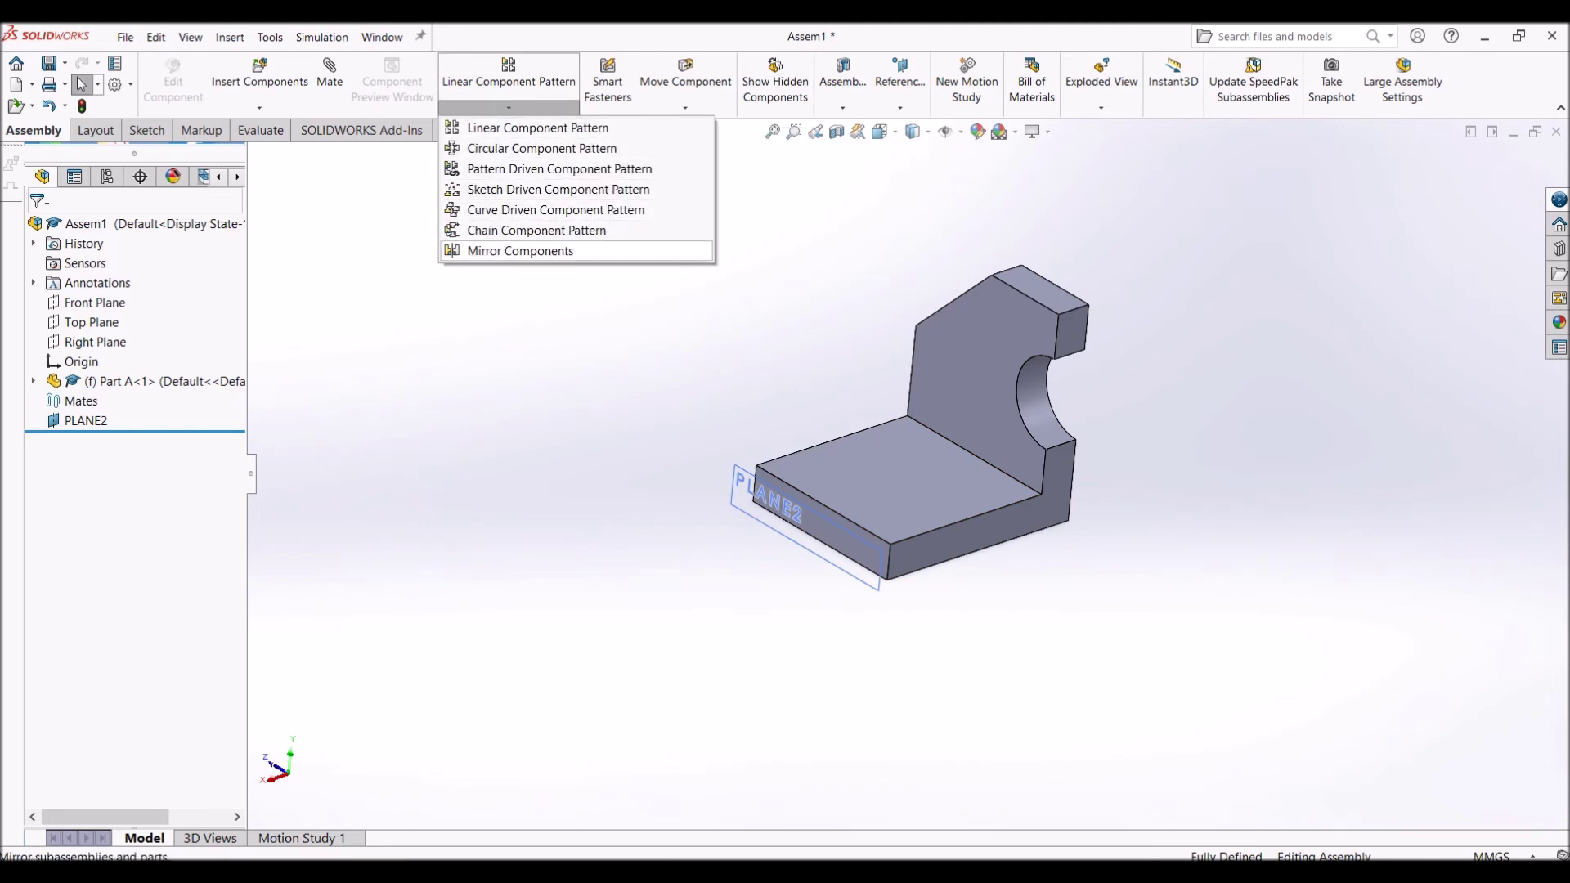
pyautogui.click(520, 251)
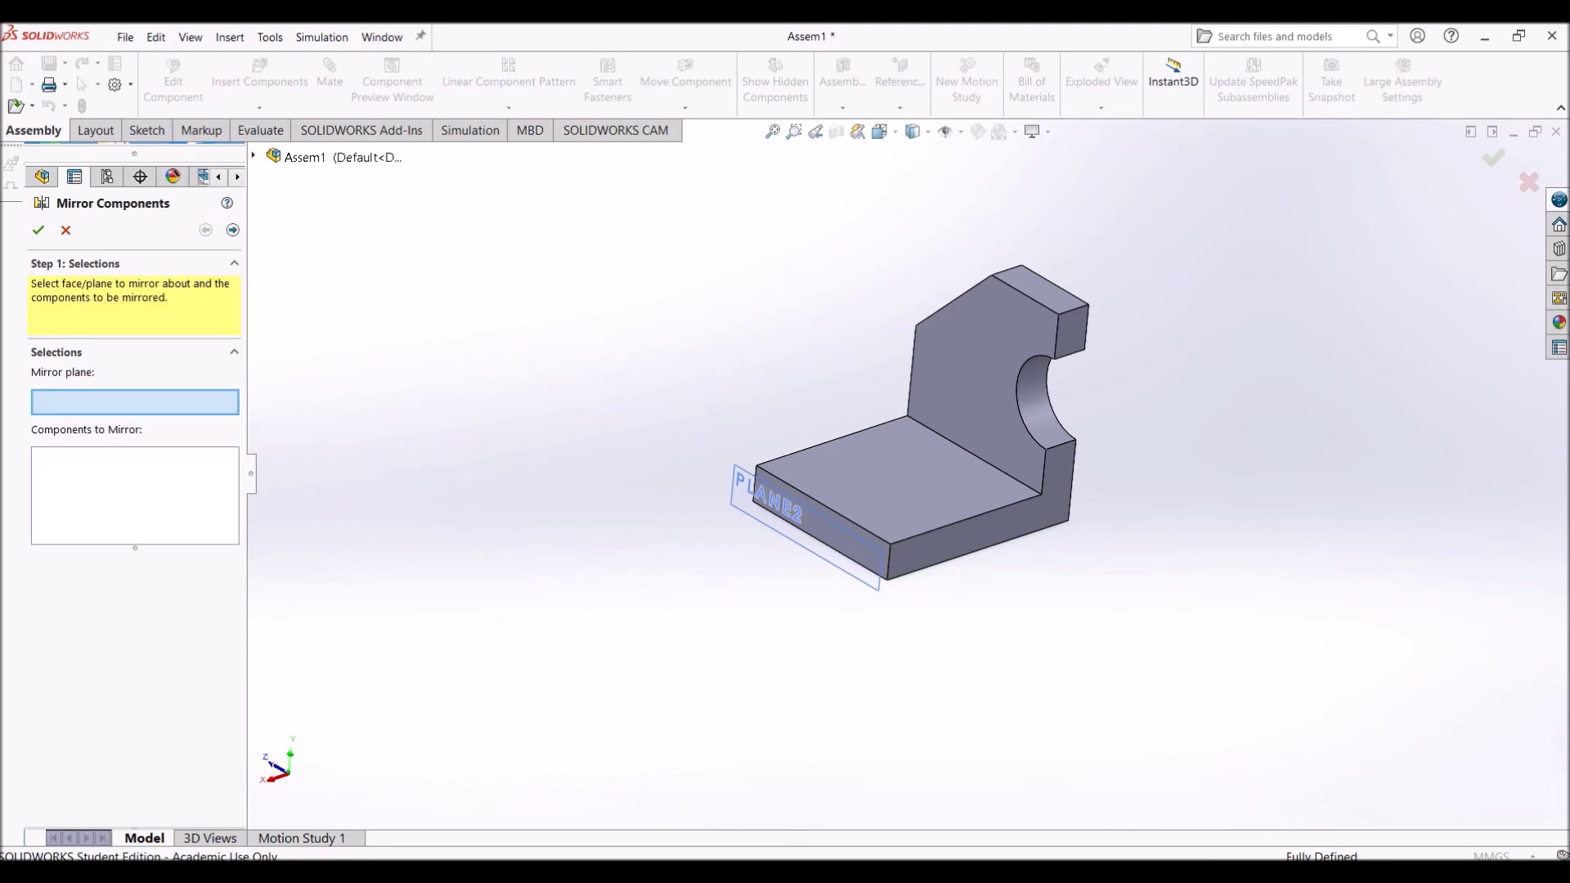
pyautogui.click(806, 512)
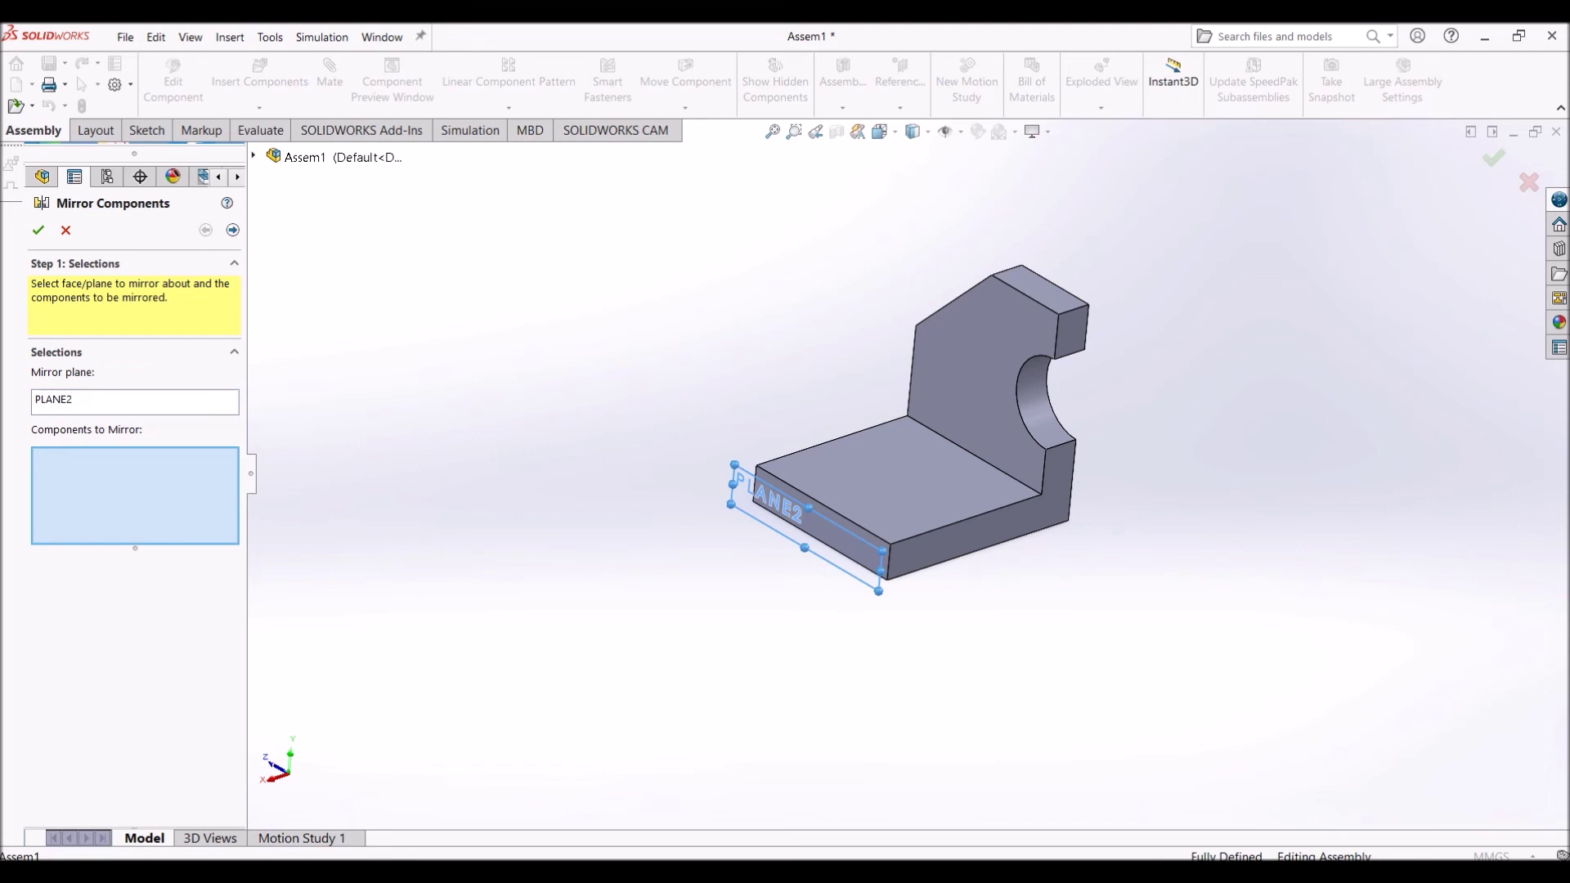
pyautogui.click(898, 481)
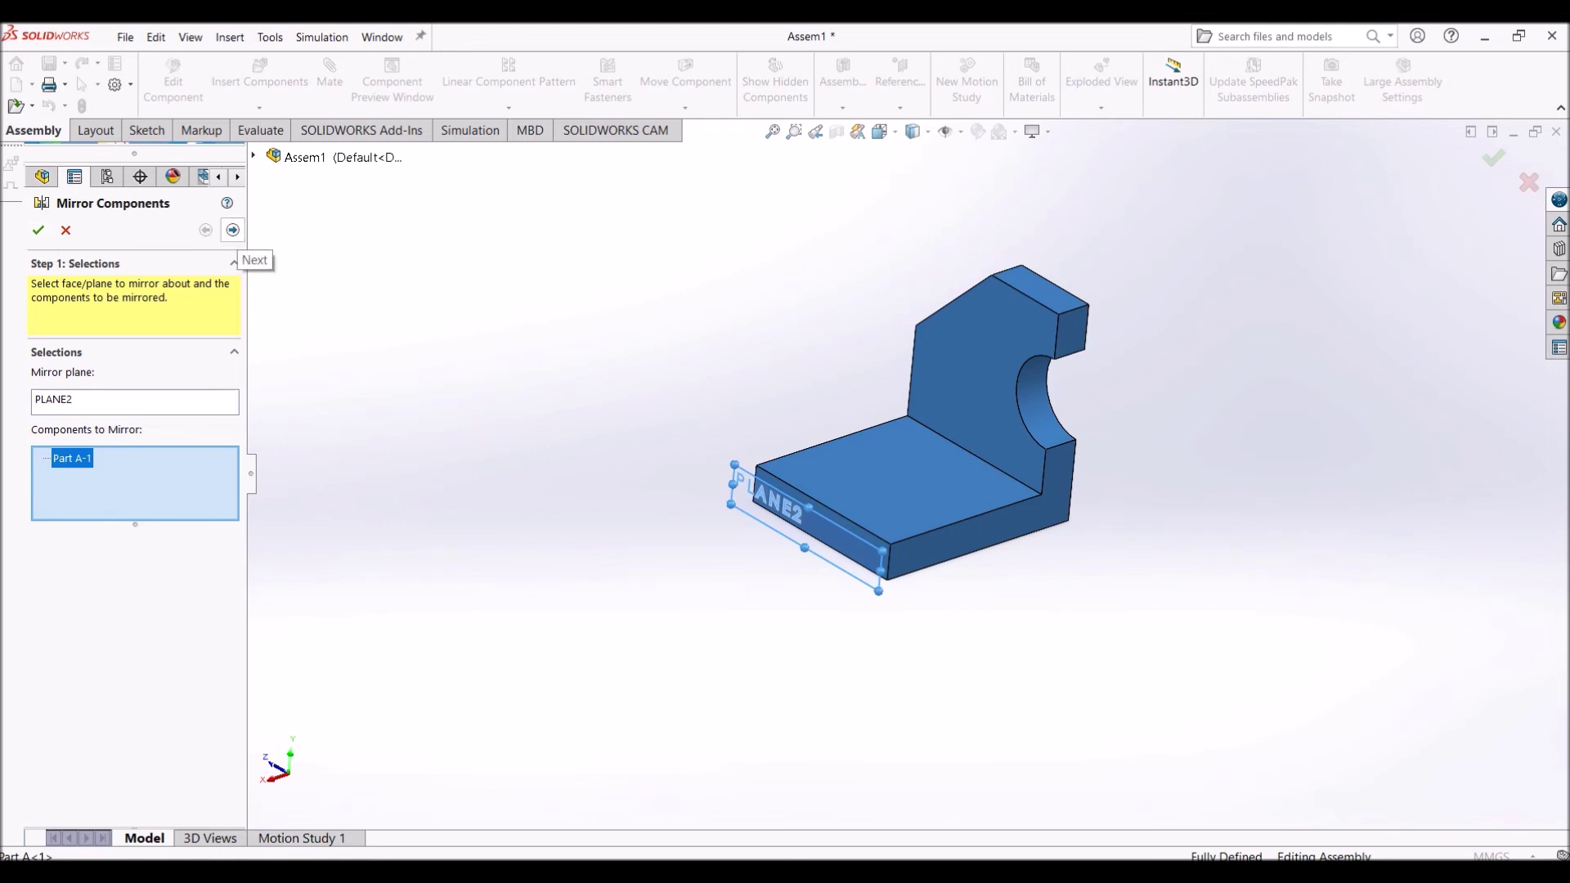
pyautogui.click(233, 230)
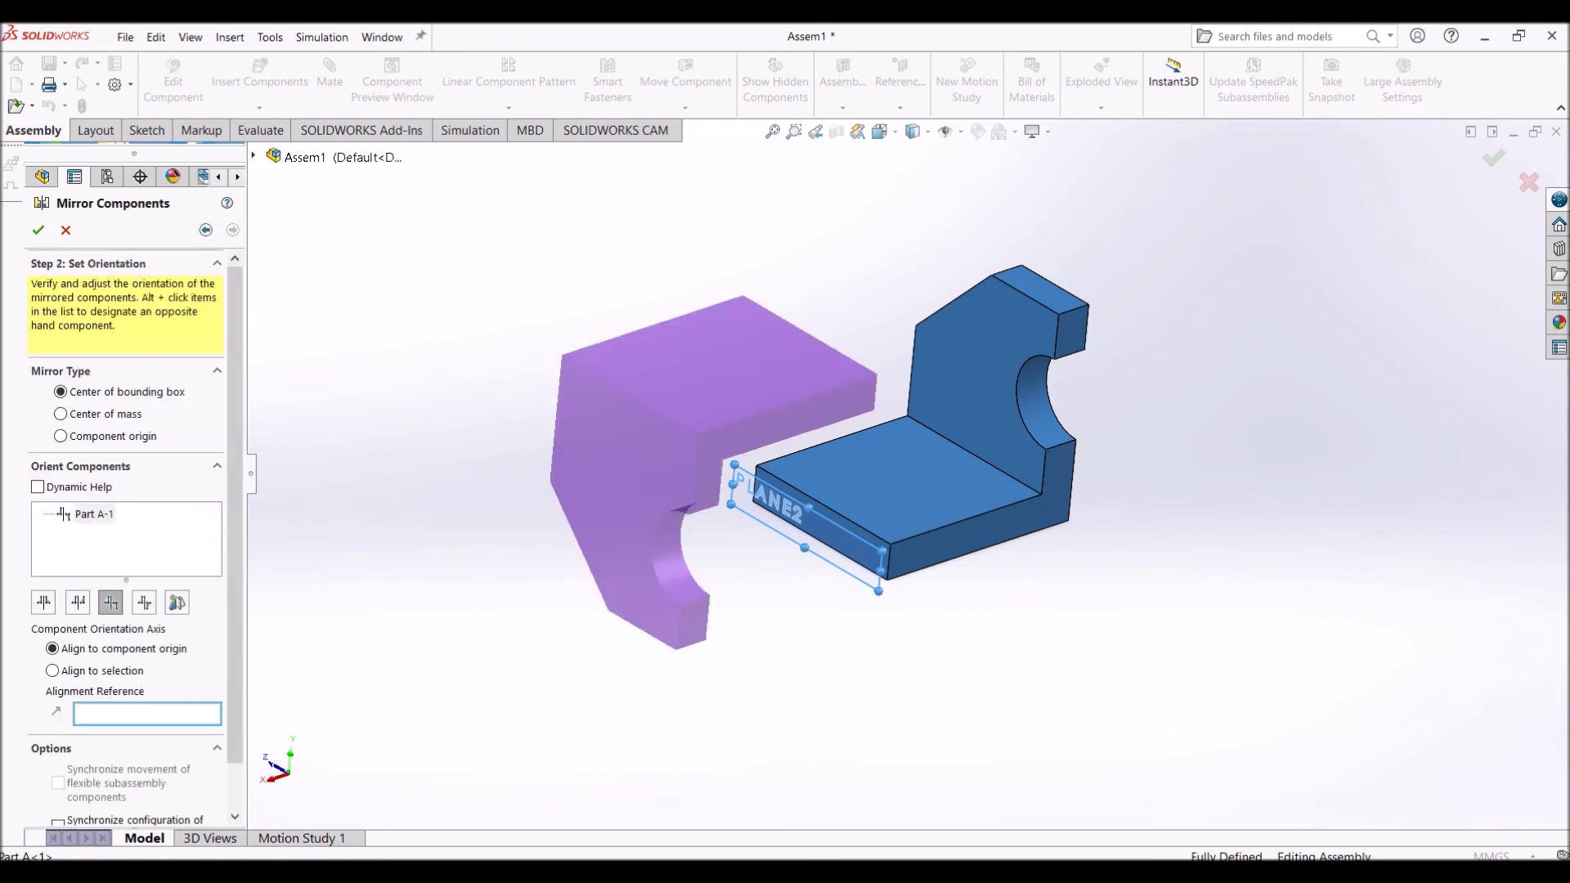
# - Create the mirrored component as an opposite hand version of Part A, accepting the default density
pyautogui.scroll(-1, 127, 532)
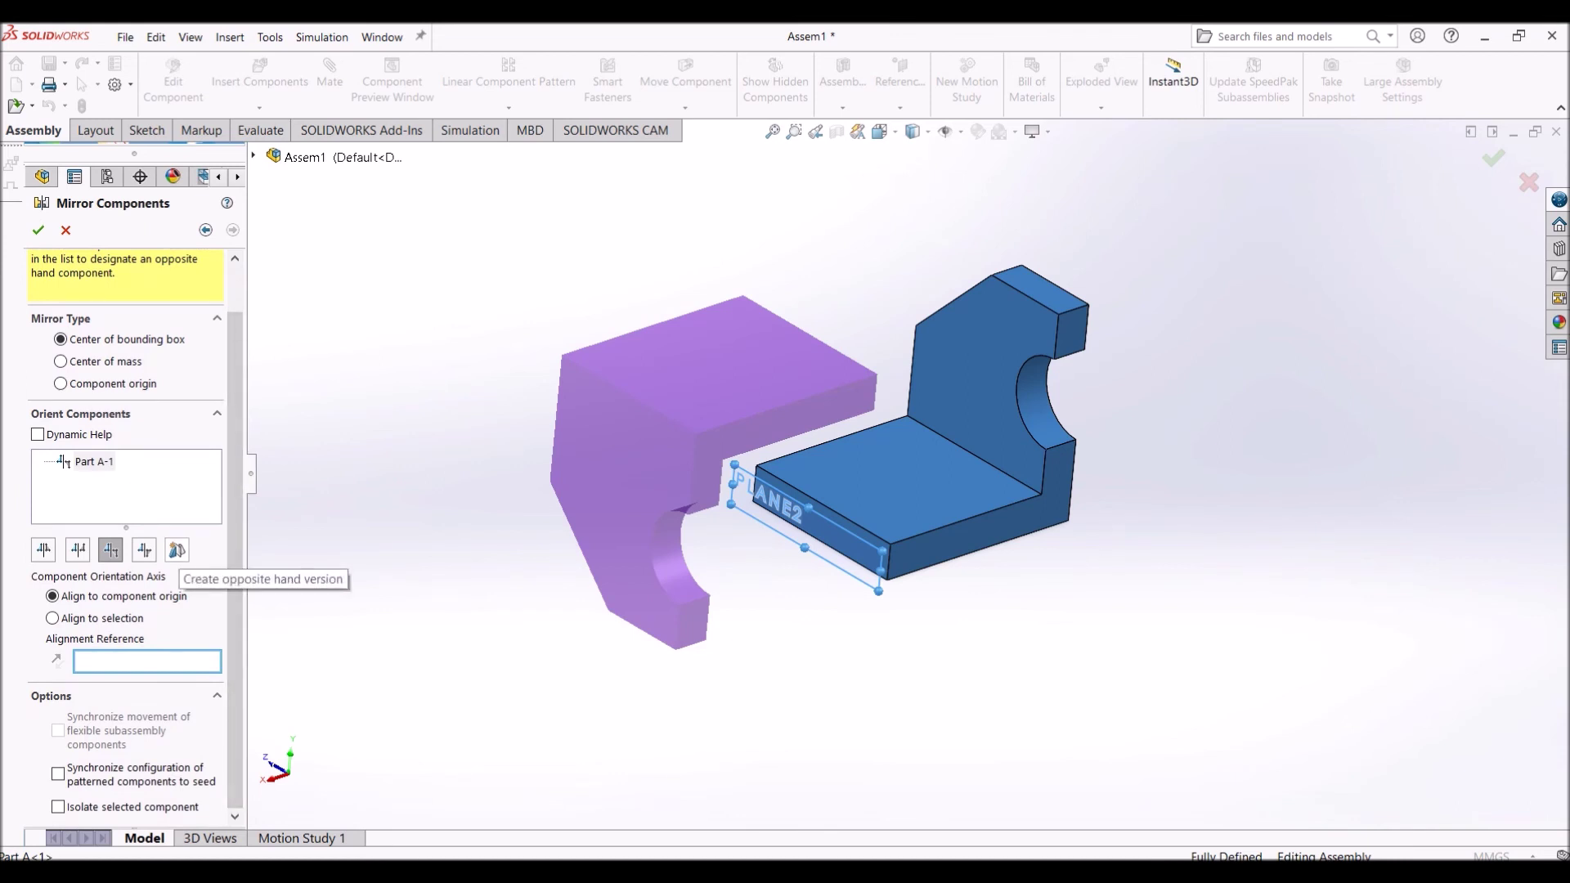
pyautogui.click(177, 550)
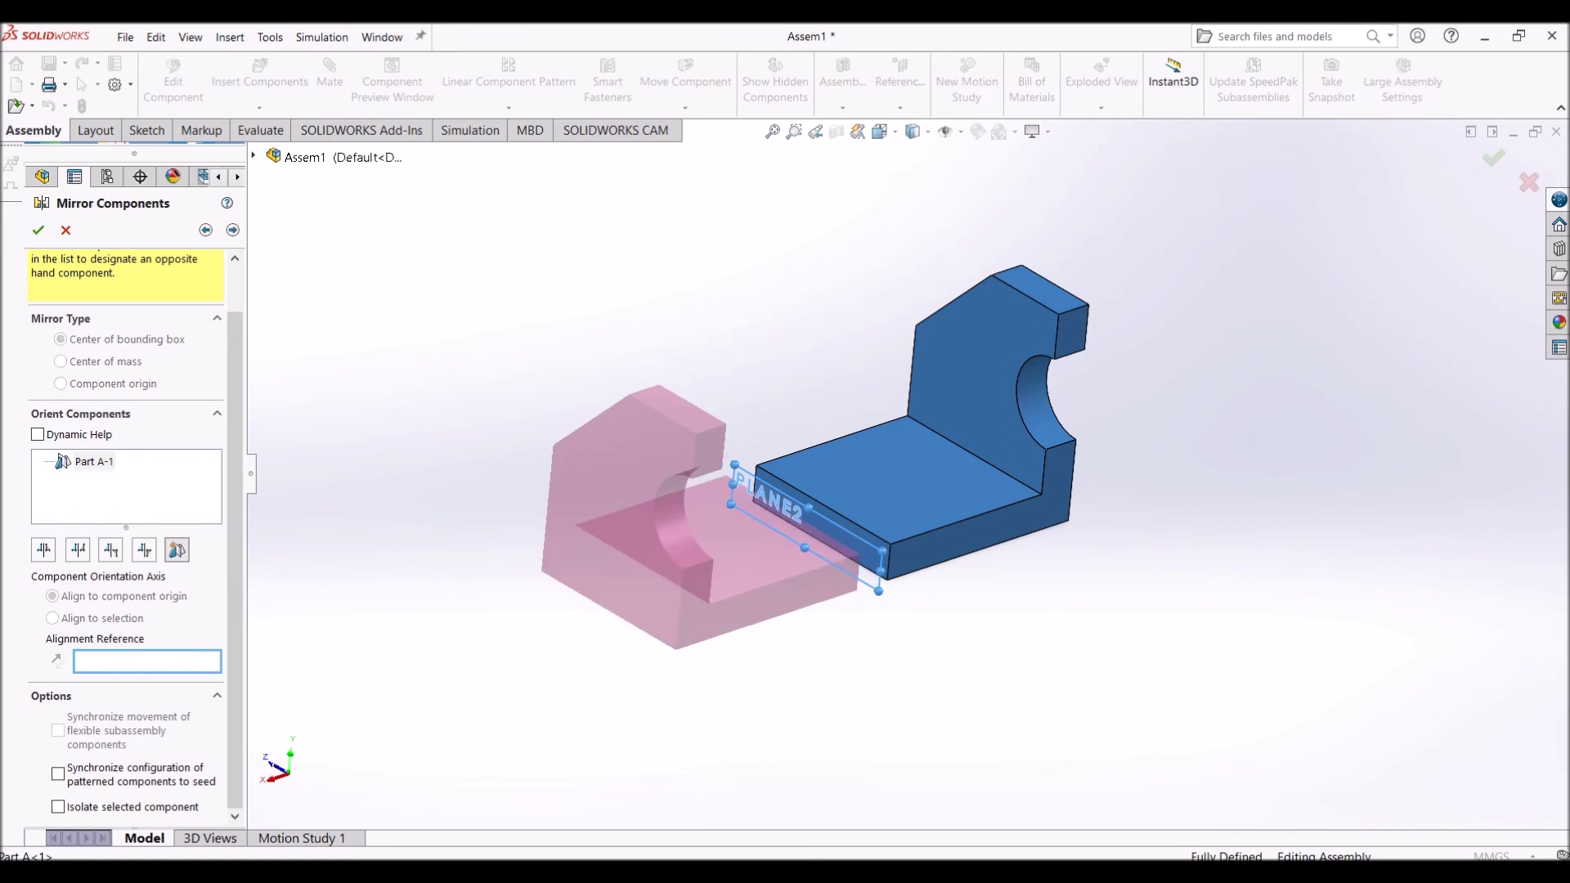
pyautogui.click(38, 230)
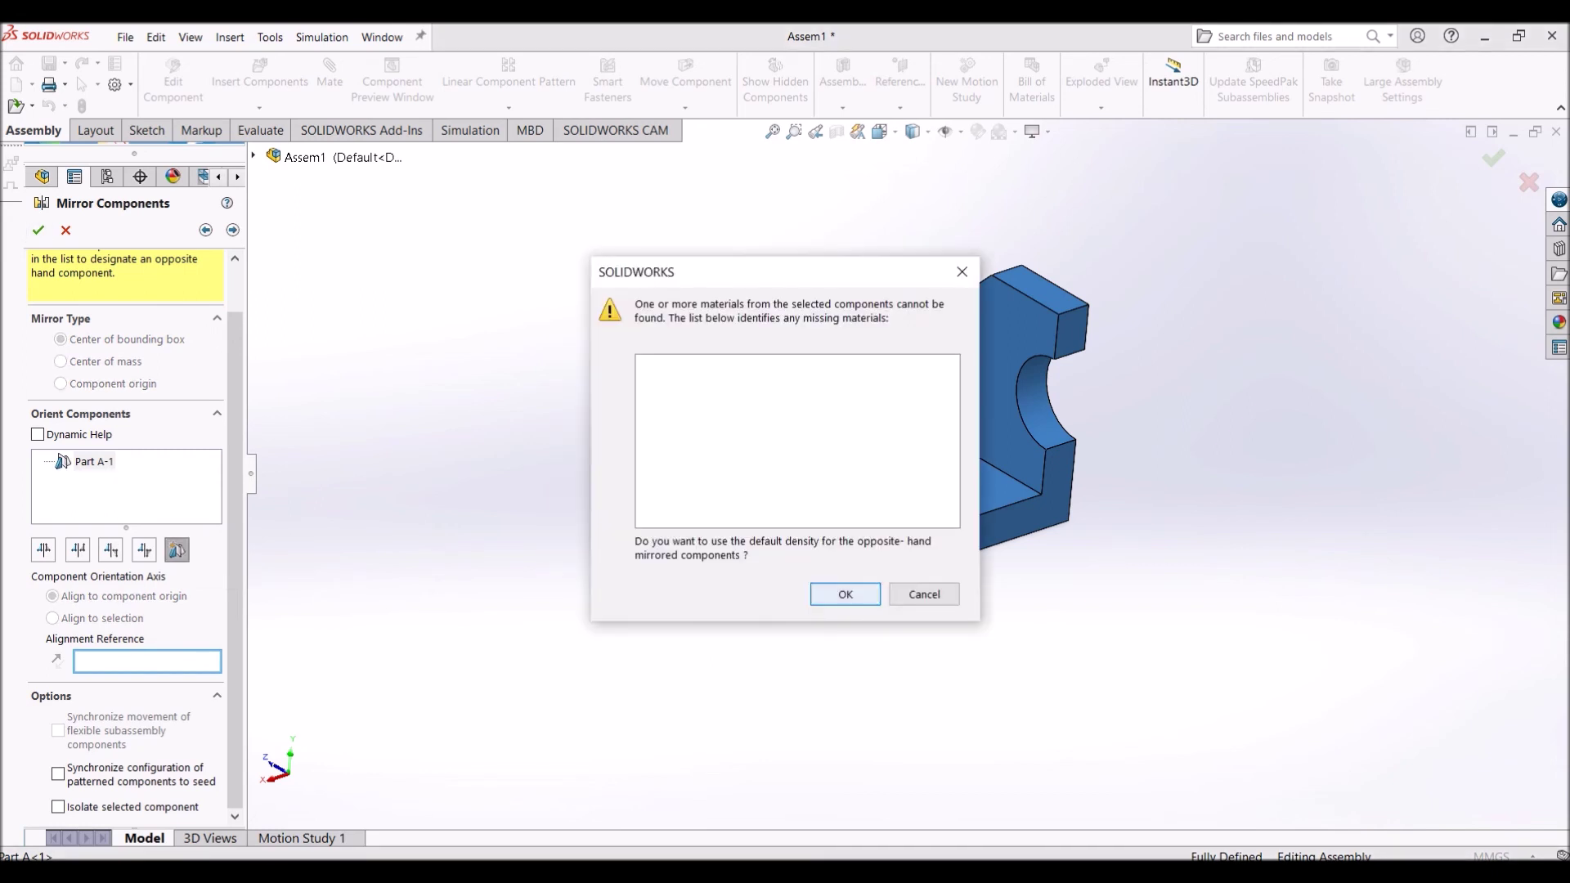
pyautogui.click(844, 594)
pyautogui.click(688, 413)
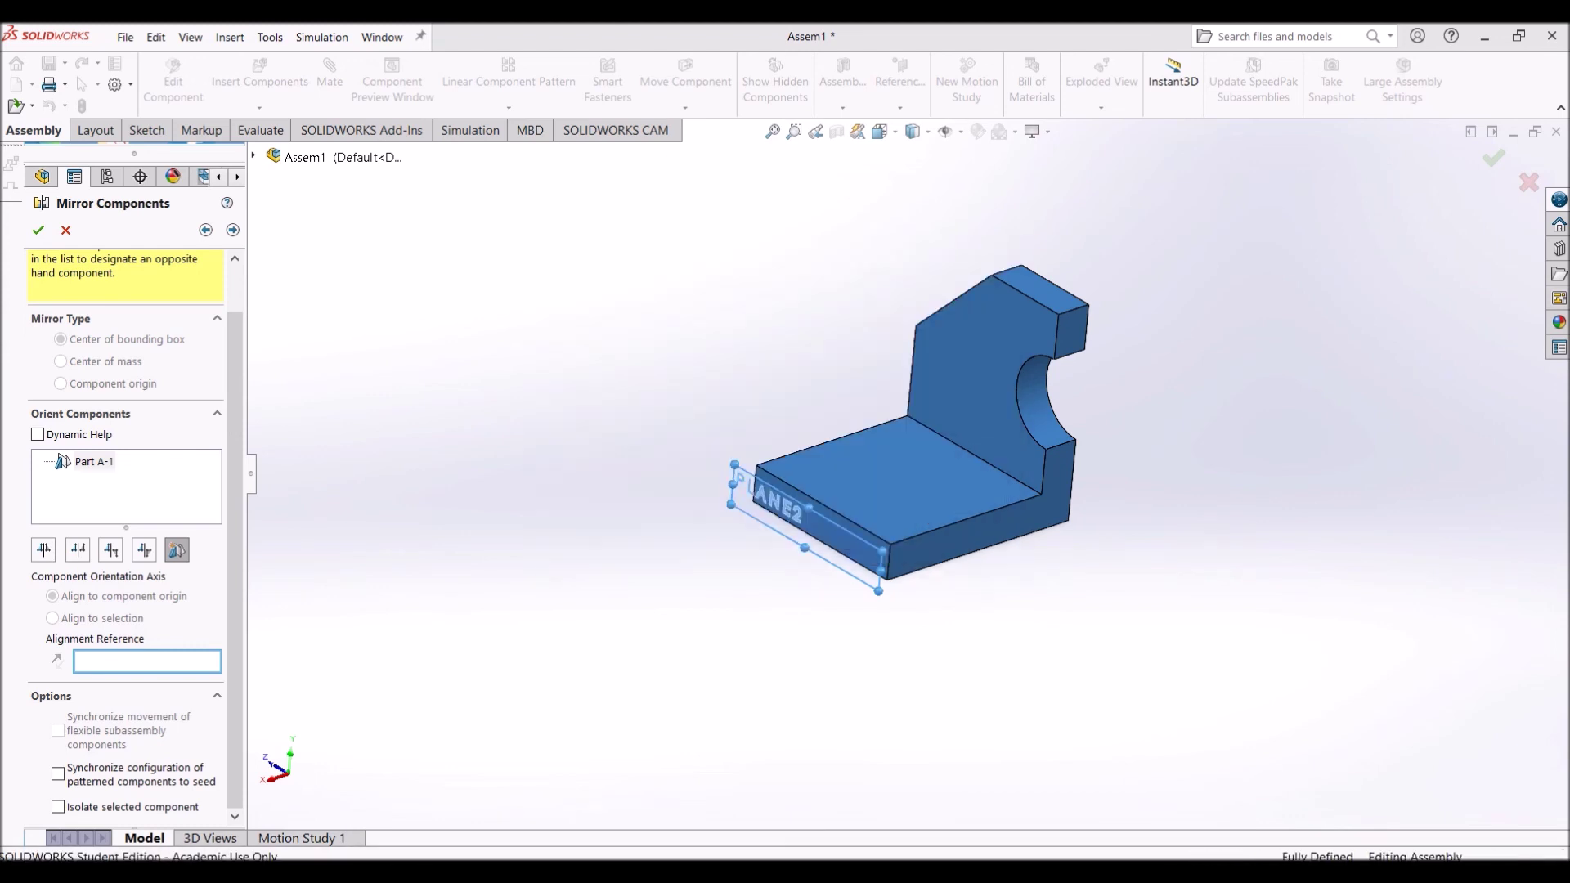
pyautogui.moveTo(766, 621); pyautogui.dragTo(637, 625, button='middle')
pyautogui.press('Escape')
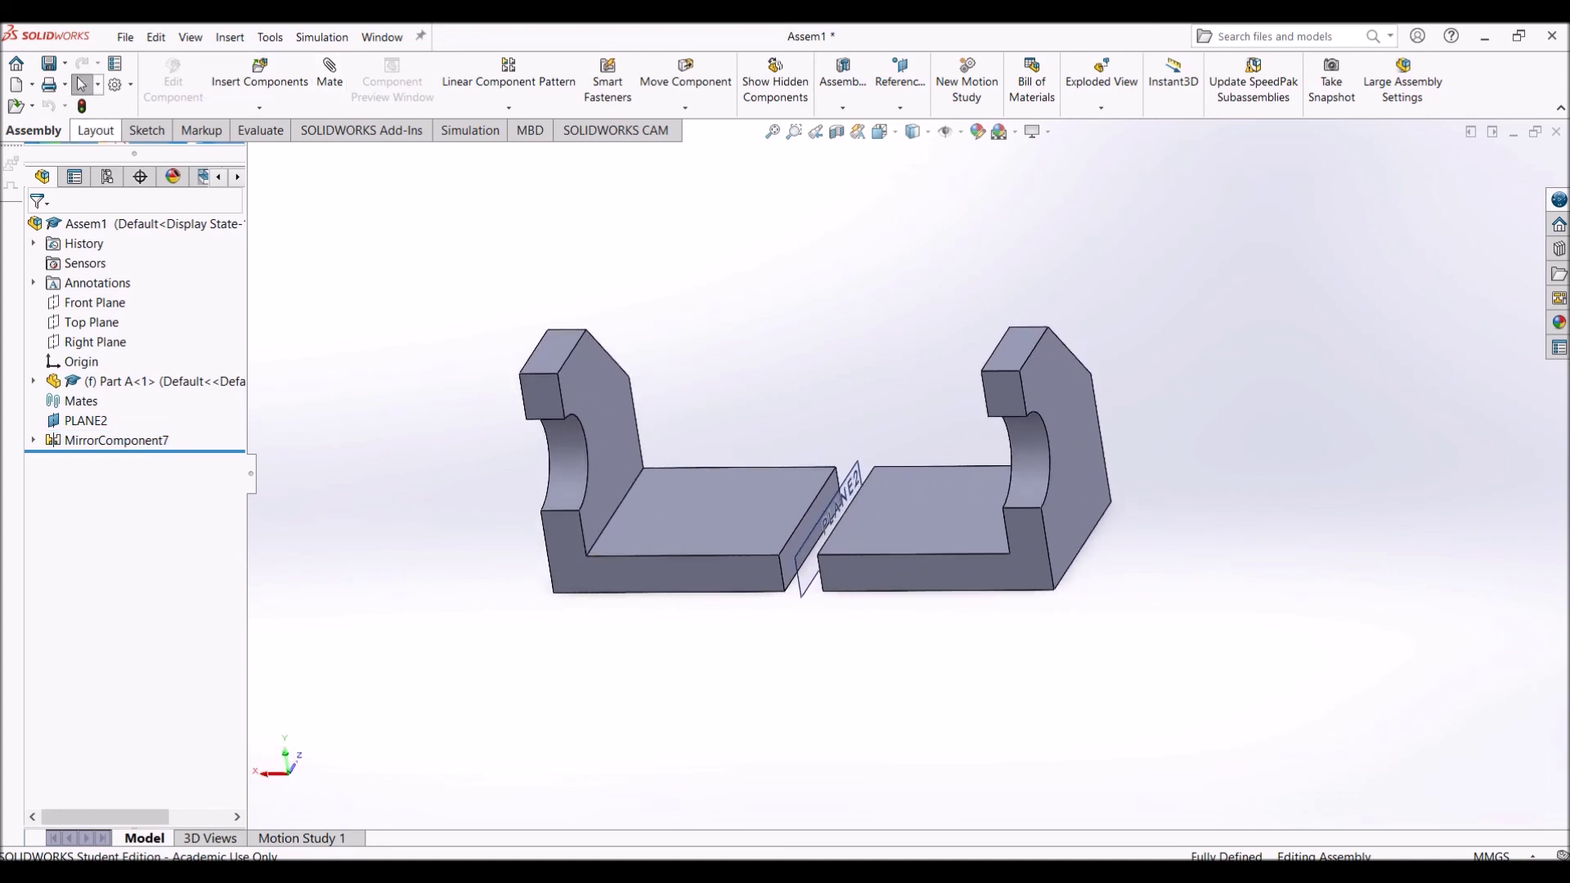
# - Measure the distance between the facing base end faces of the mirrored part and Part A
pyautogui.click(260, 130)
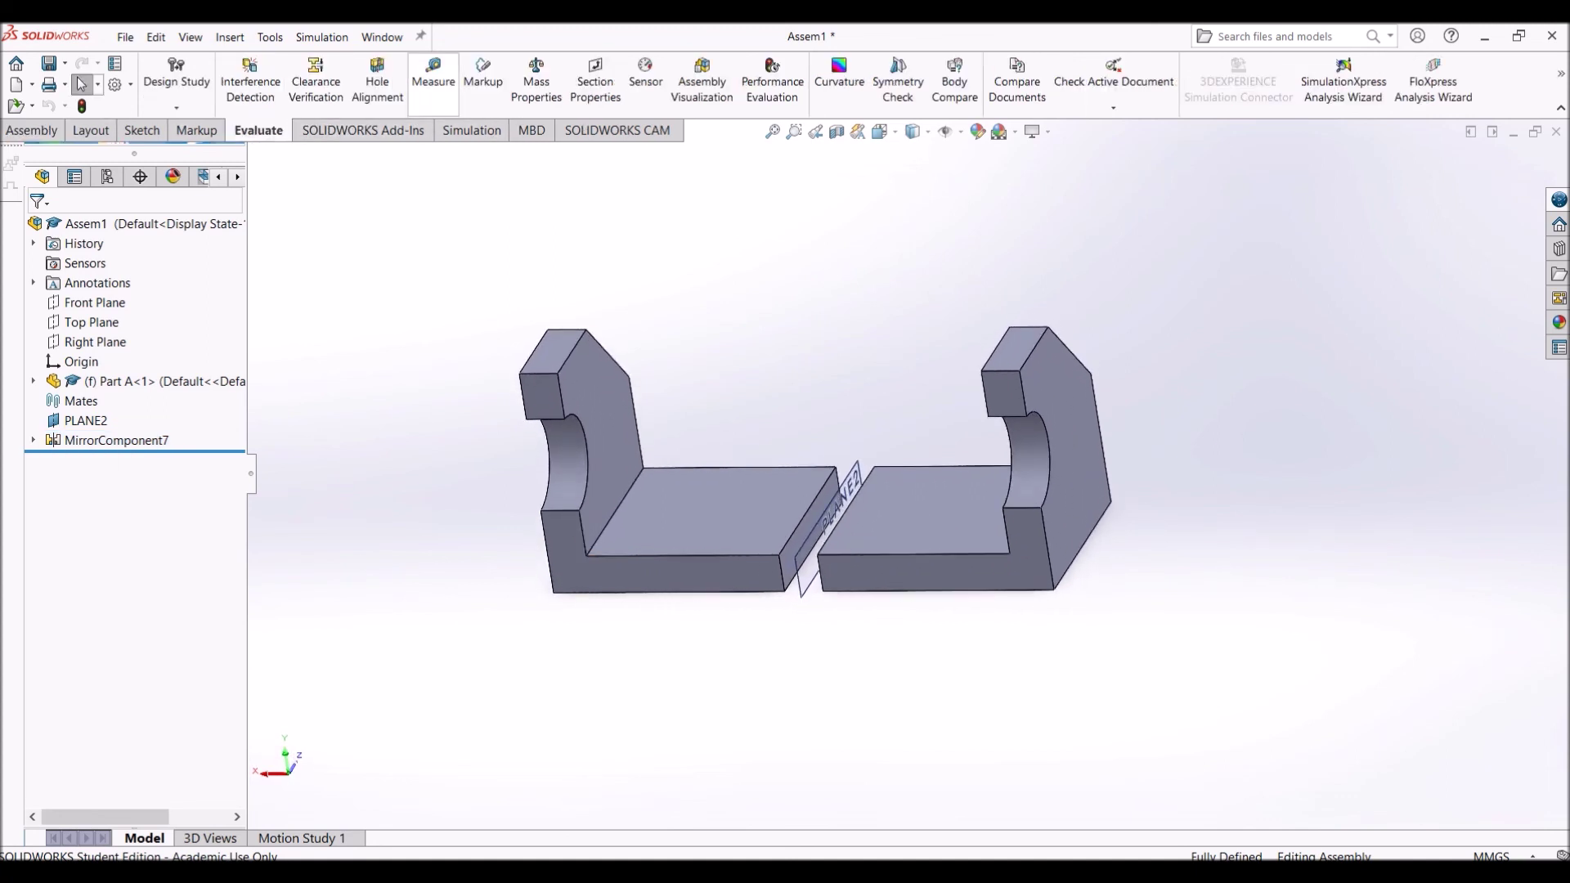
pyautogui.click(433, 78)
pyautogui.scroll(-3, 1055, 472)
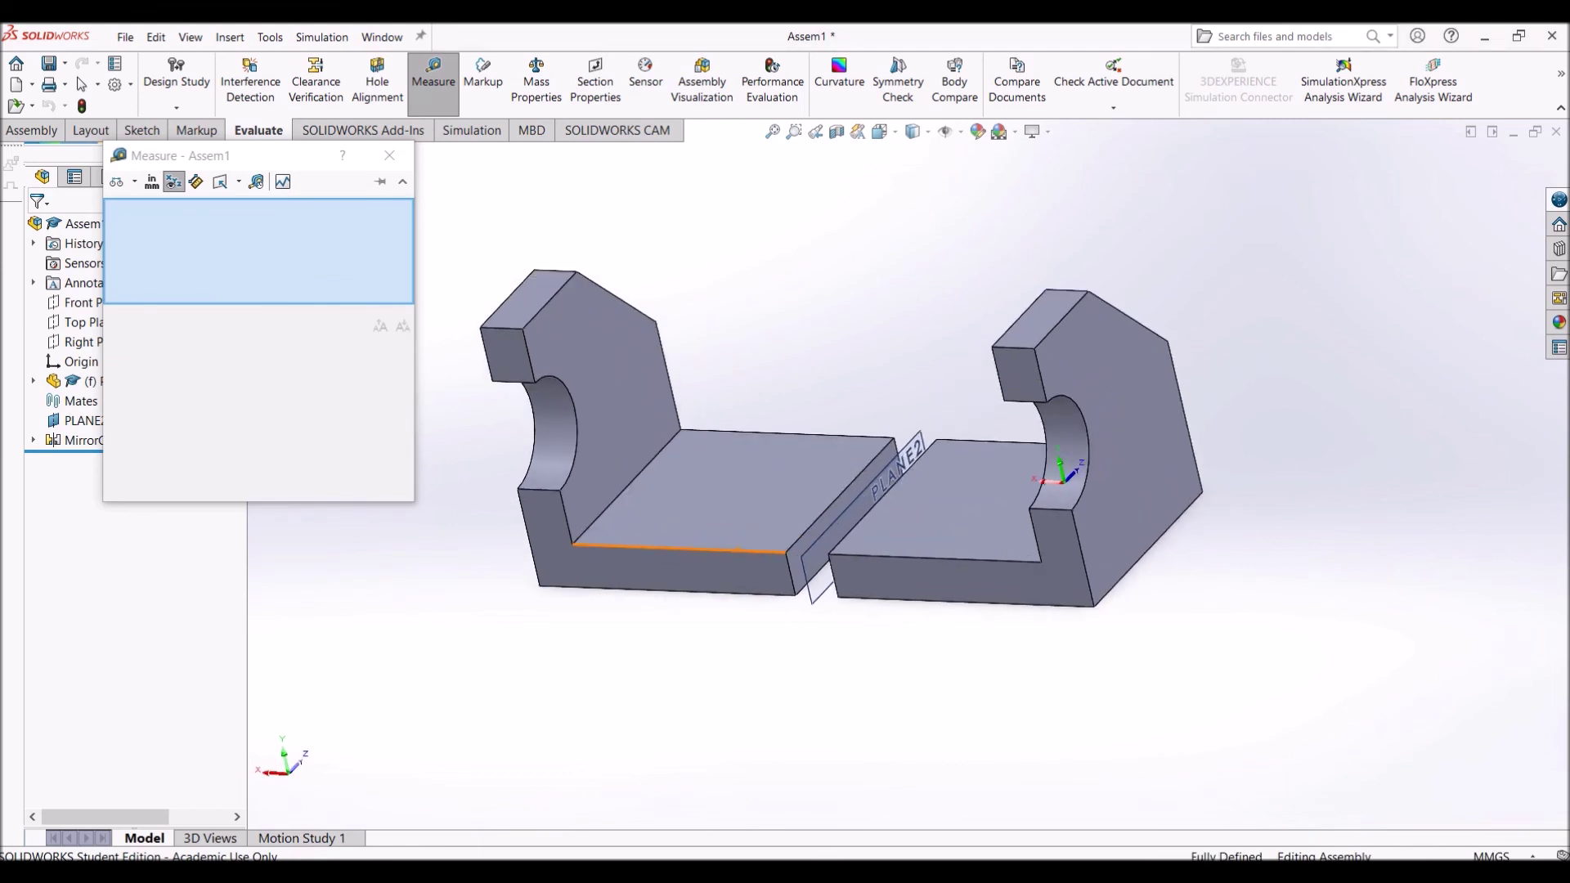
pyautogui.click(800, 570)
pyautogui.moveTo(799, 570); pyautogui.dragTo(898, 587, button='middle')
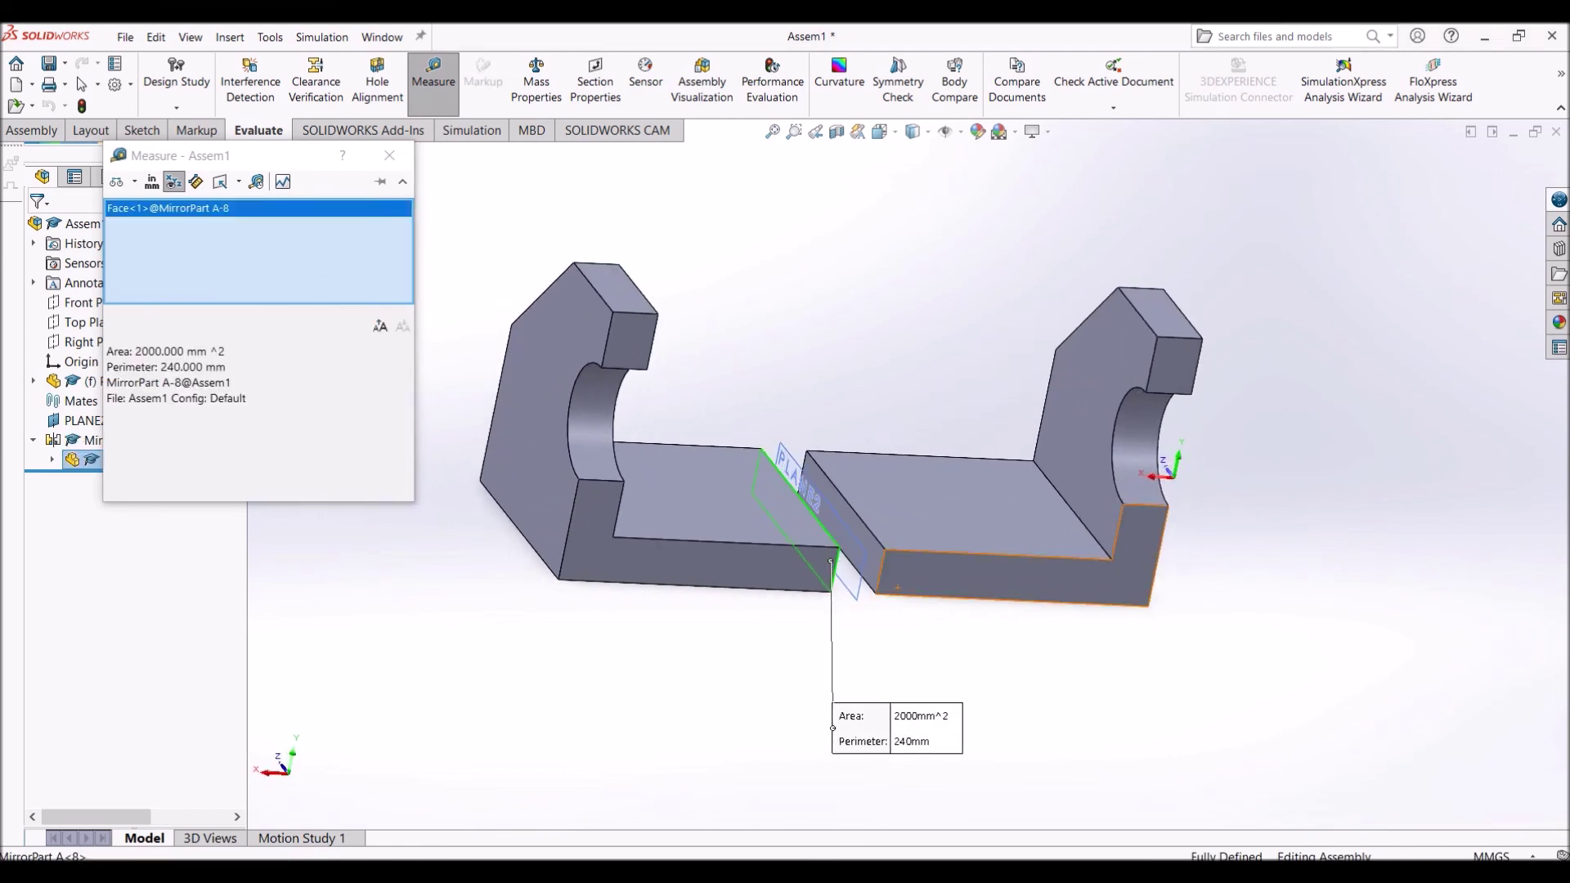
pyautogui.click(844, 523)
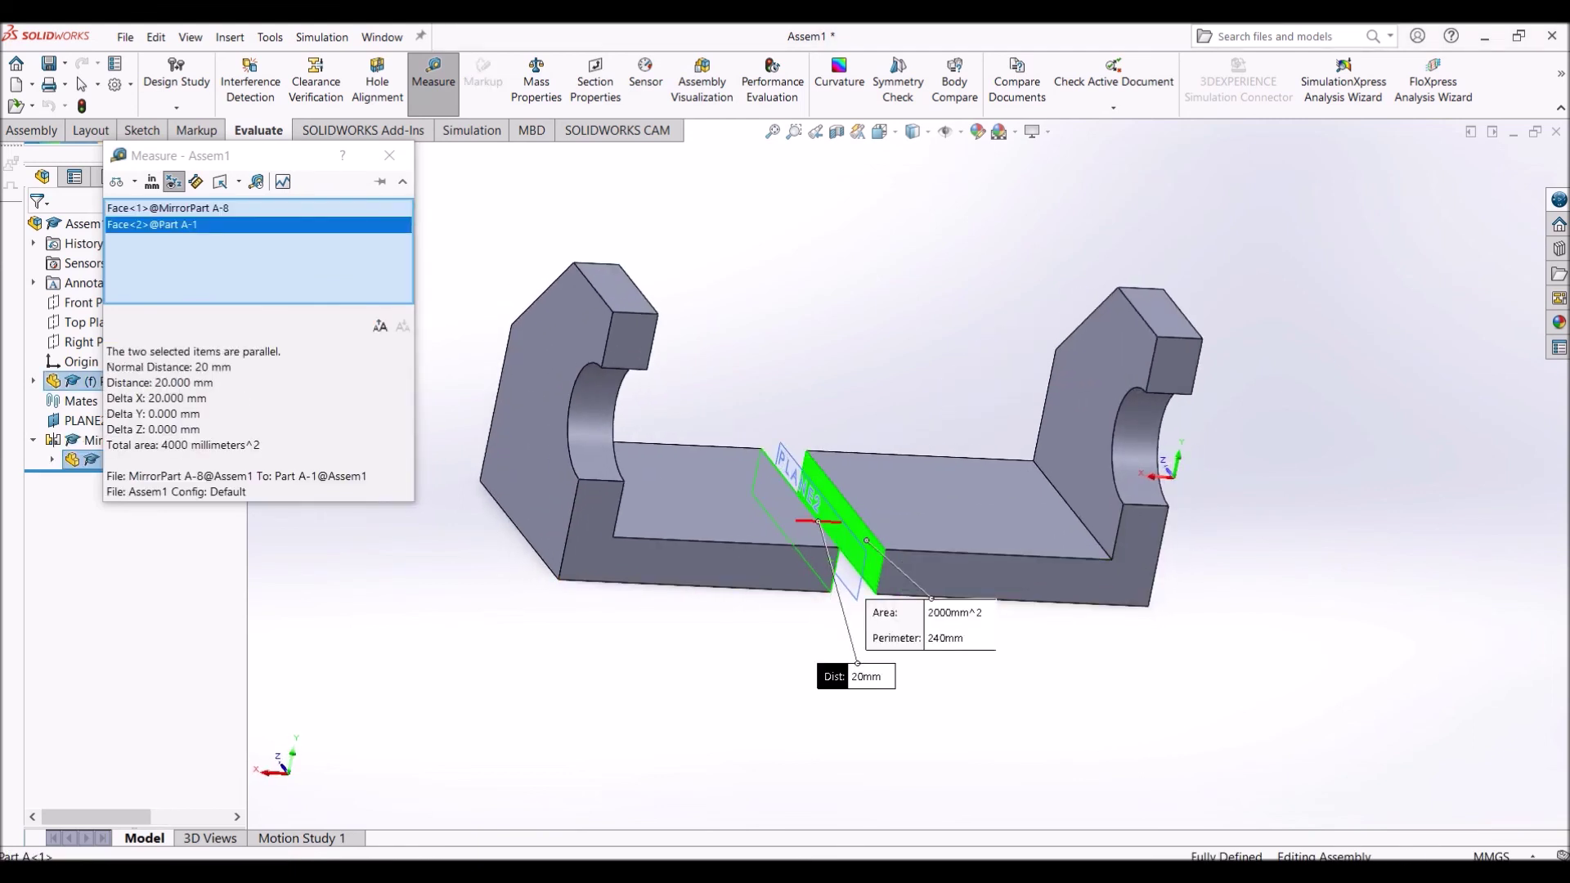